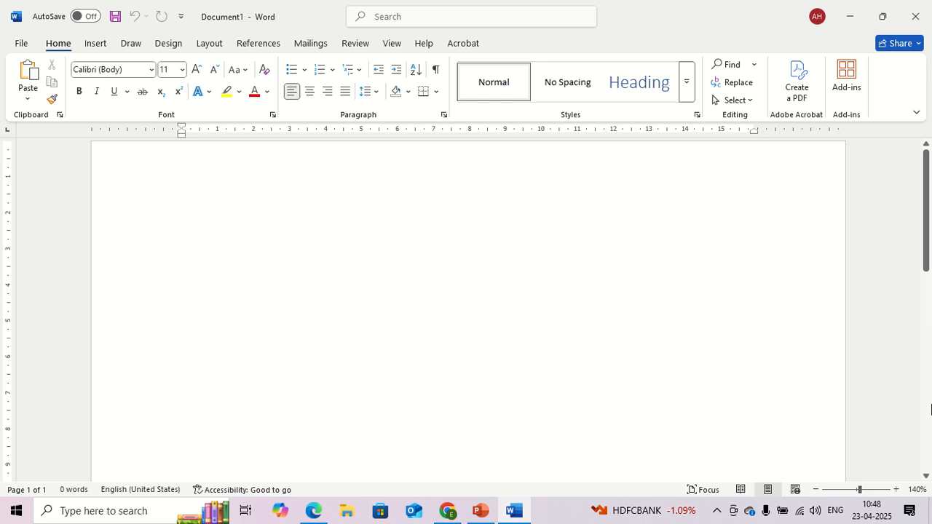
Step: Enter the sentence "Computer is an electronics machine" on the first line of the blank document
type("computer s")
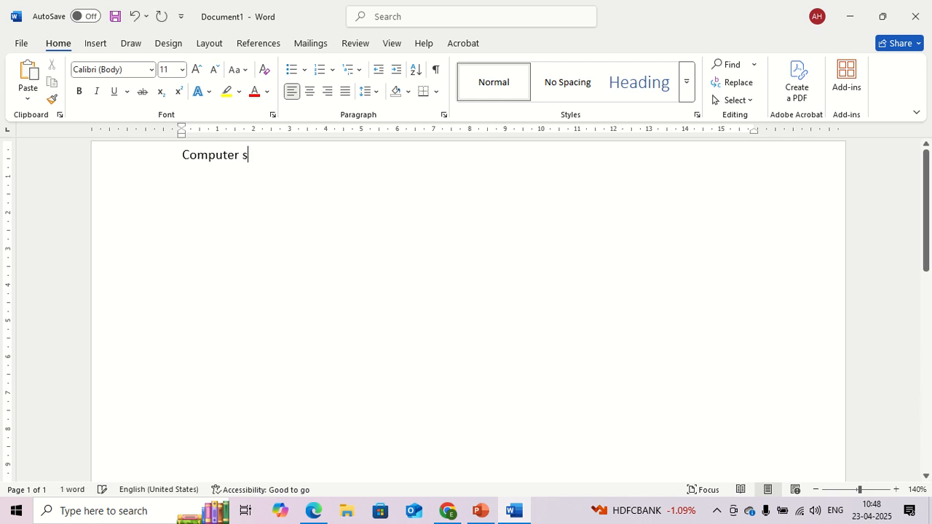
key("BackSpace")
type("is and ele")
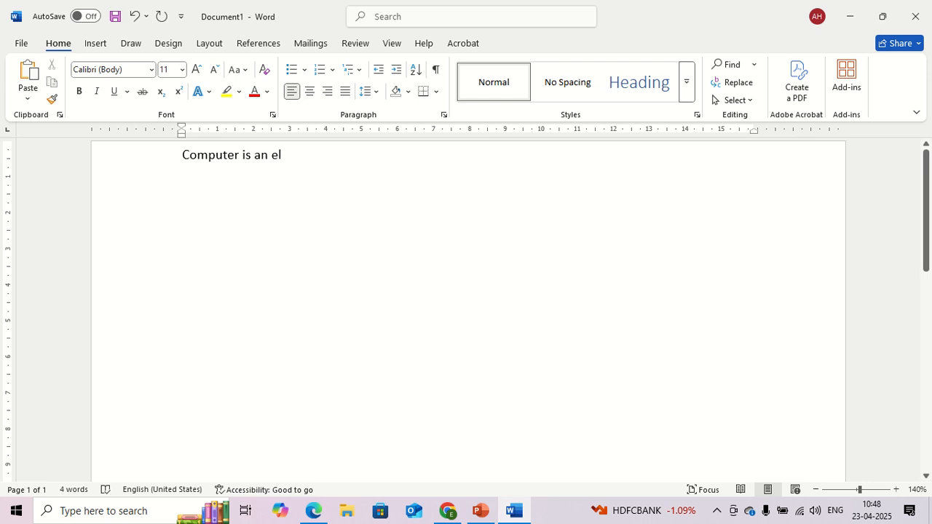
type("ctronics ma")
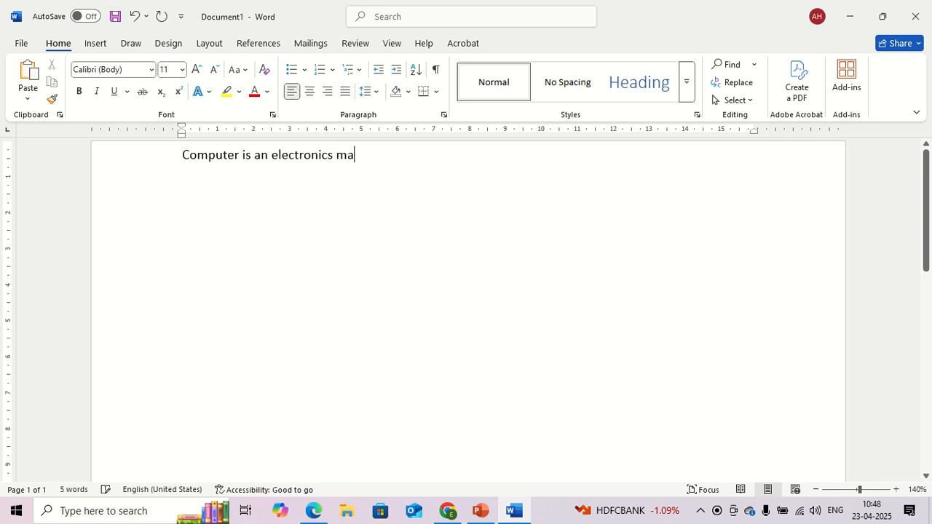
type("ne")
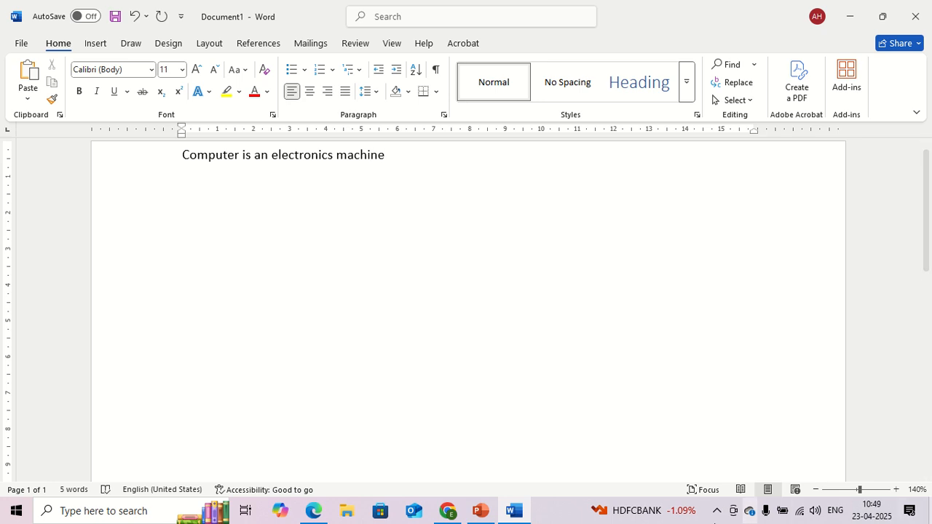
Step: Apply the Algerian font to the whole sentence "Computer is an electronics machine"
scroll(268, 206, "up", 4, "ctrl")
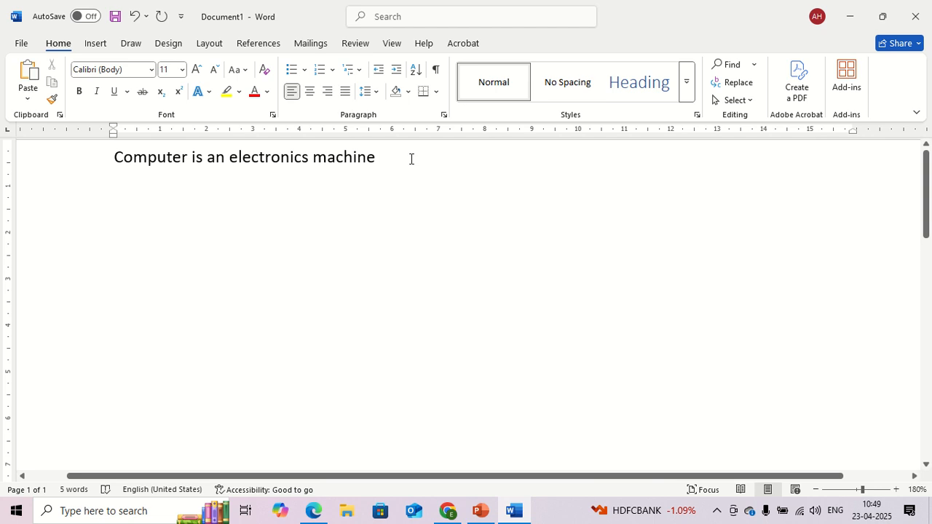
left_click_drag(393, 151, 109, 153)
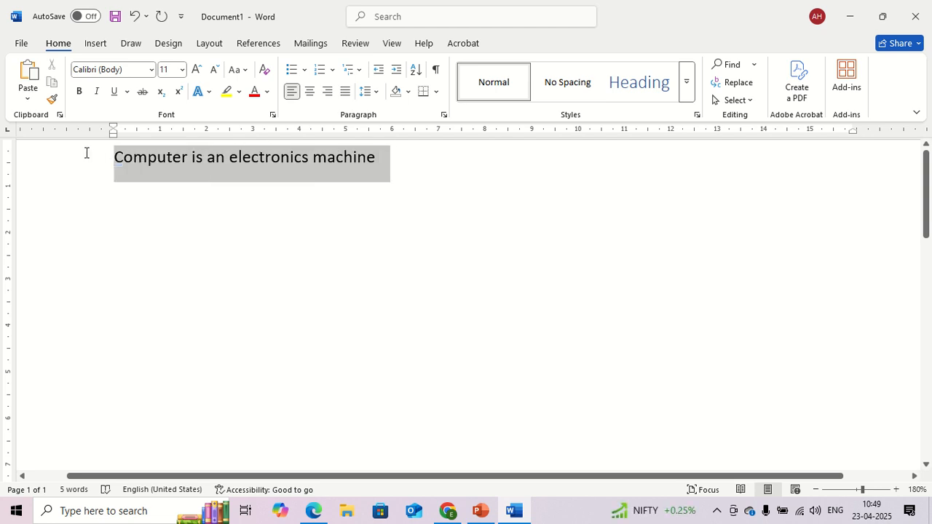
left_click(149, 70)
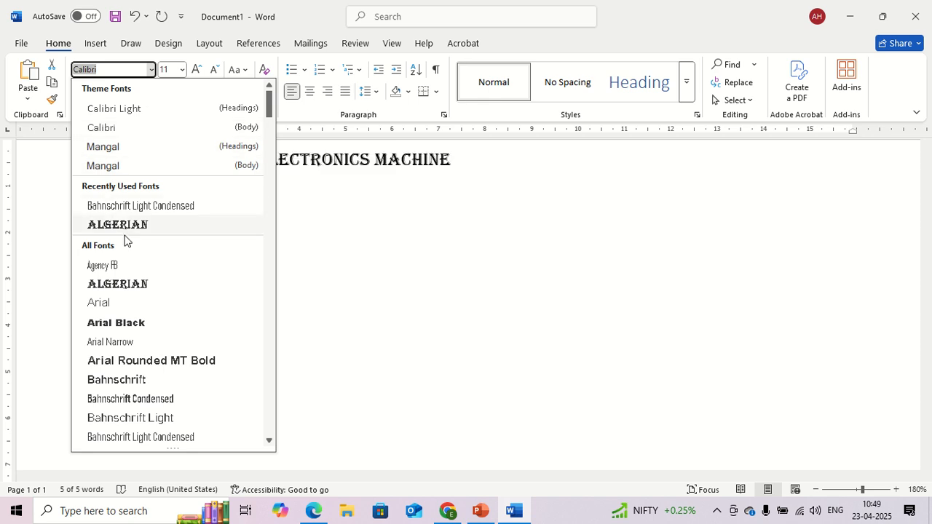
left_click(160, 232)
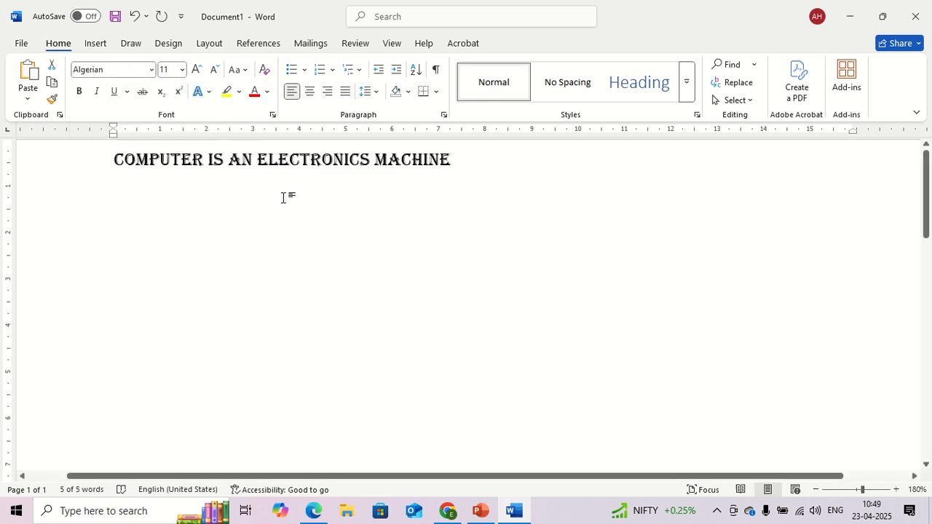
Step: Look through the available fonts and change the selected sentence's font to Brush Script MT
left_click(151, 71)
scroll(156, 243, "down", 4)
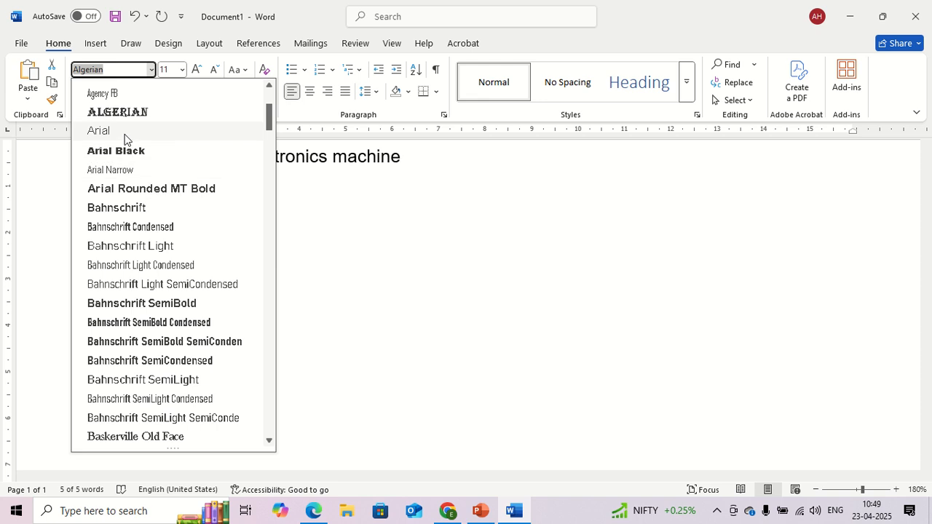
scroll(160, 225, "down", 3)
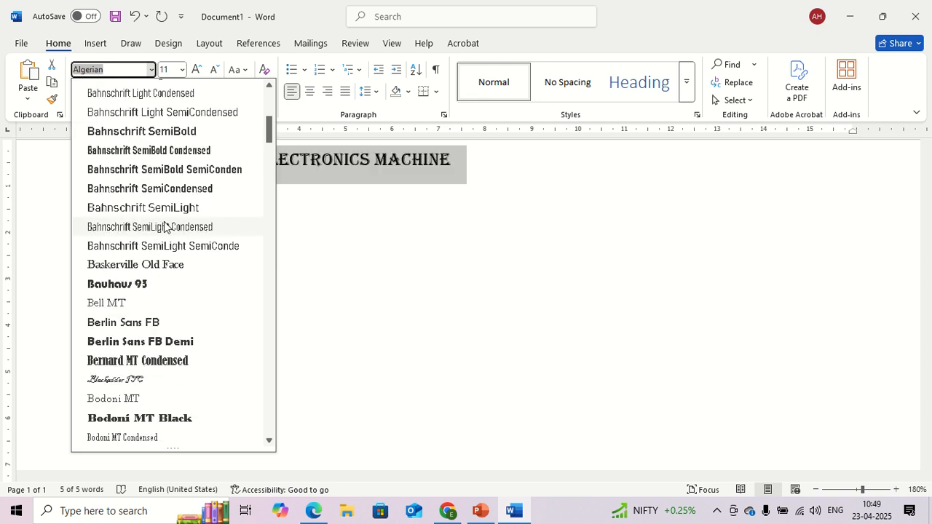
scroll(153, 242, "down", 1)
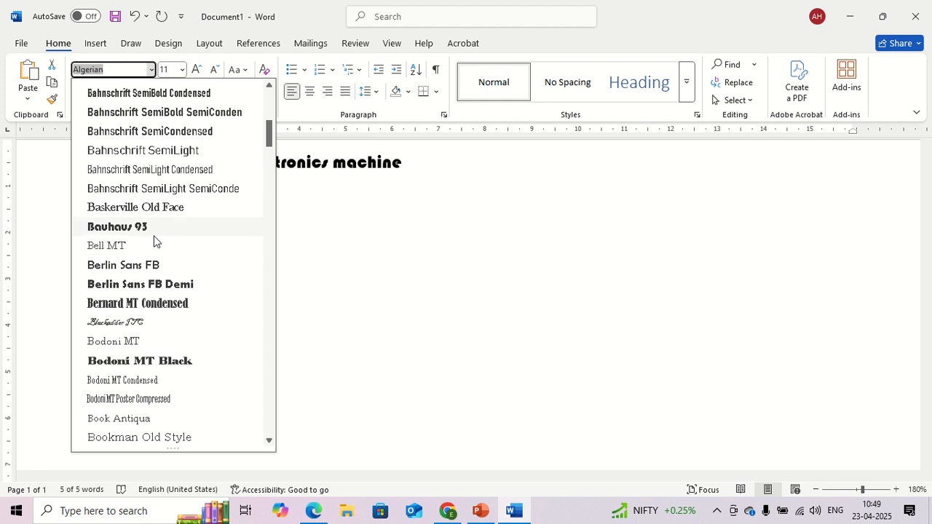
scroll(160, 238, "down", 2)
scroll(157, 232, "down", 1)
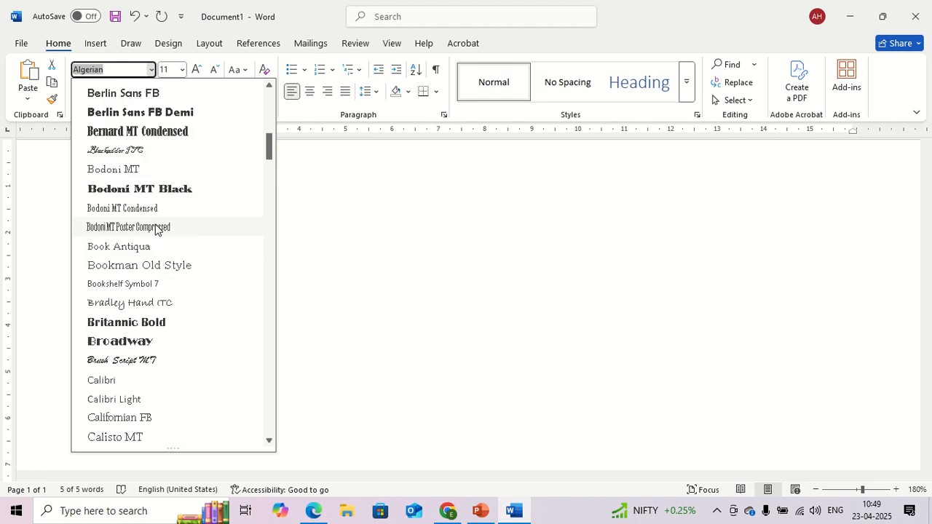
scroll(153, 225, "down", 3)
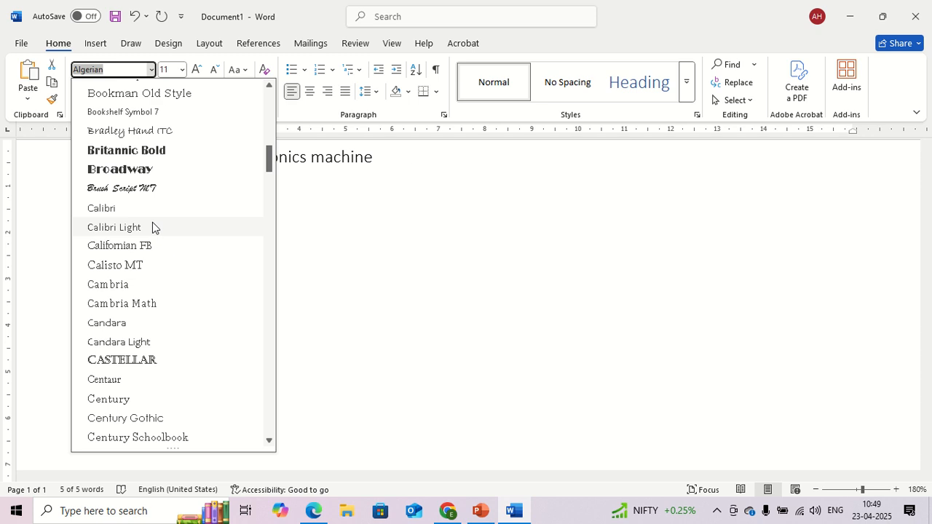
left_click(133, 189)
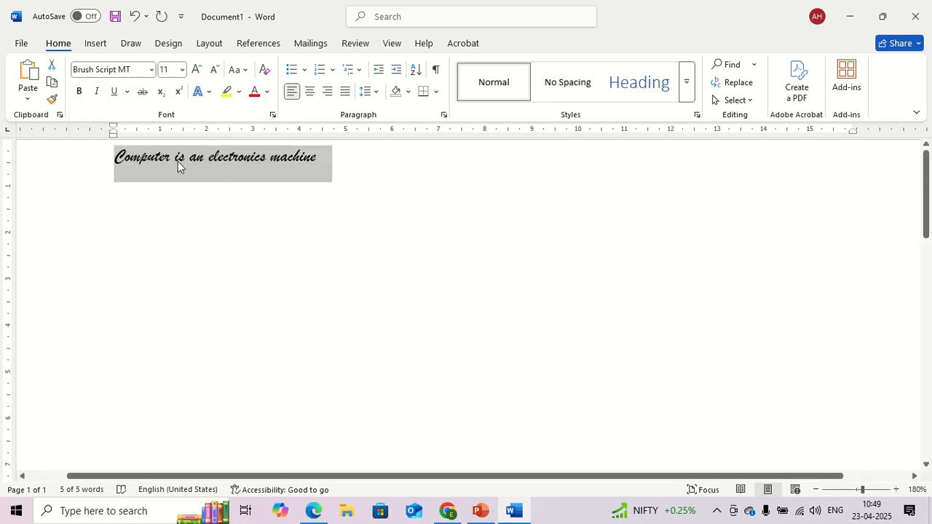
Step: Change the selected sentence's font to Calibri
left_click(151, 71)
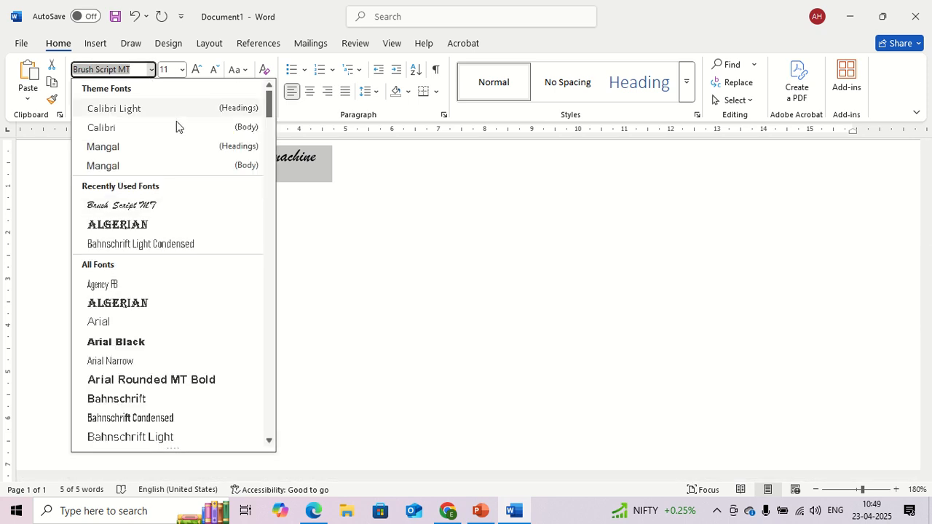
scroll(159, 204, "down", 2)
scroll(158, 204, "down", 9)
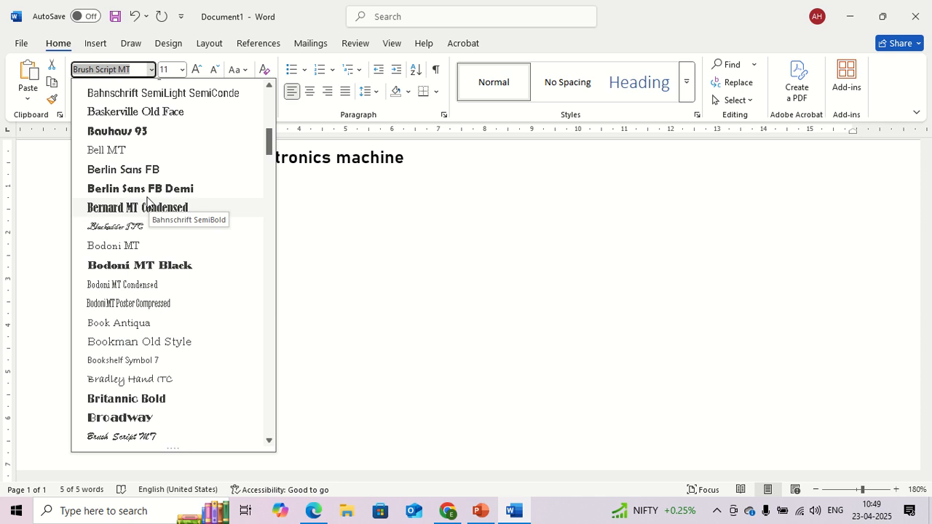
scroll(146, 202, "down", 2)
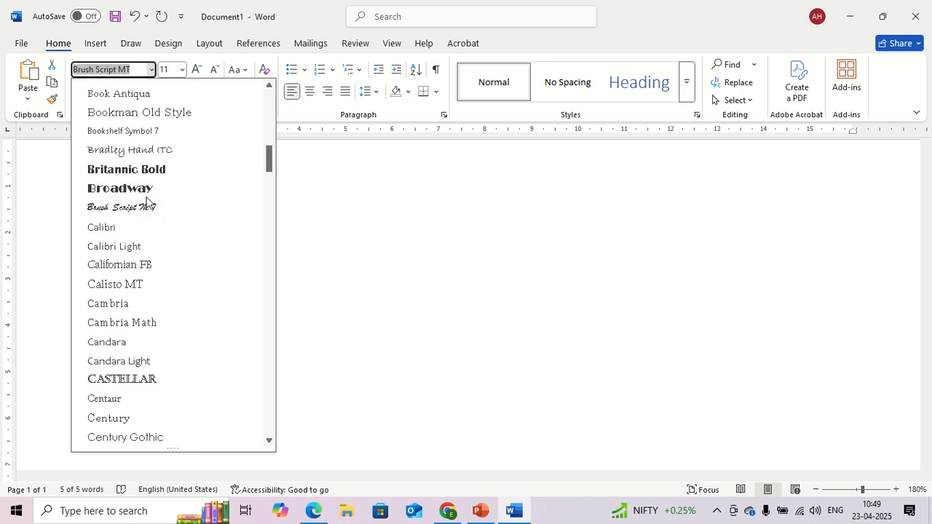
left_click(113, 227)
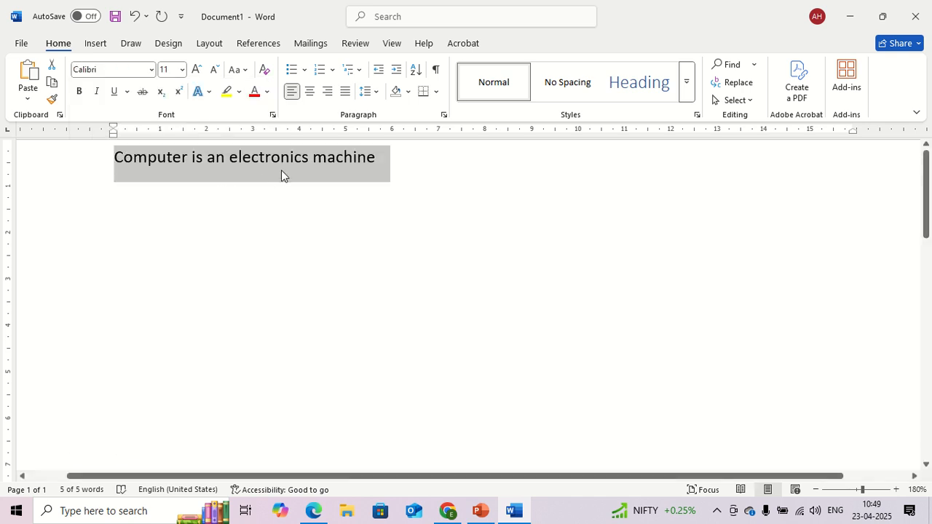
Step: Look through the available fonts and change the selected sentence's font to Century
left_click(151, 70)
scroll(146, 207, "down", 5)
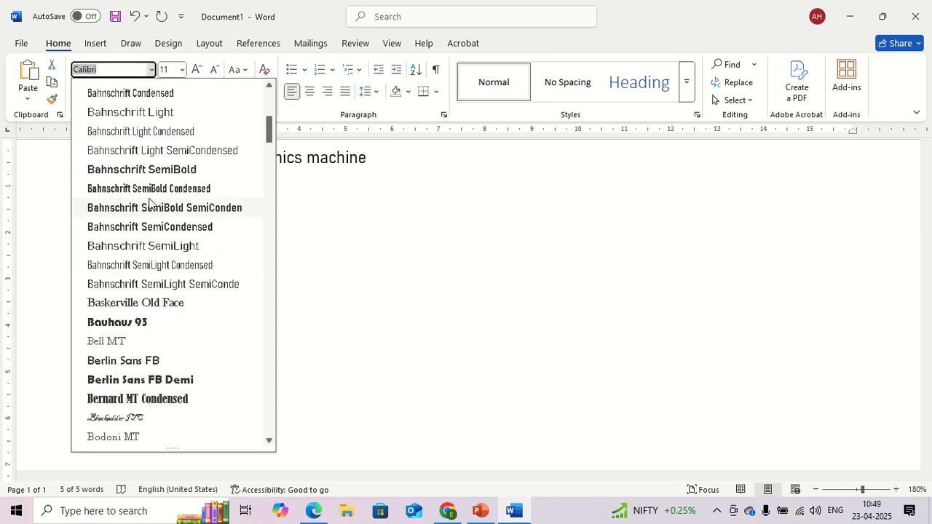
scroll(150, 203, "down", 12)
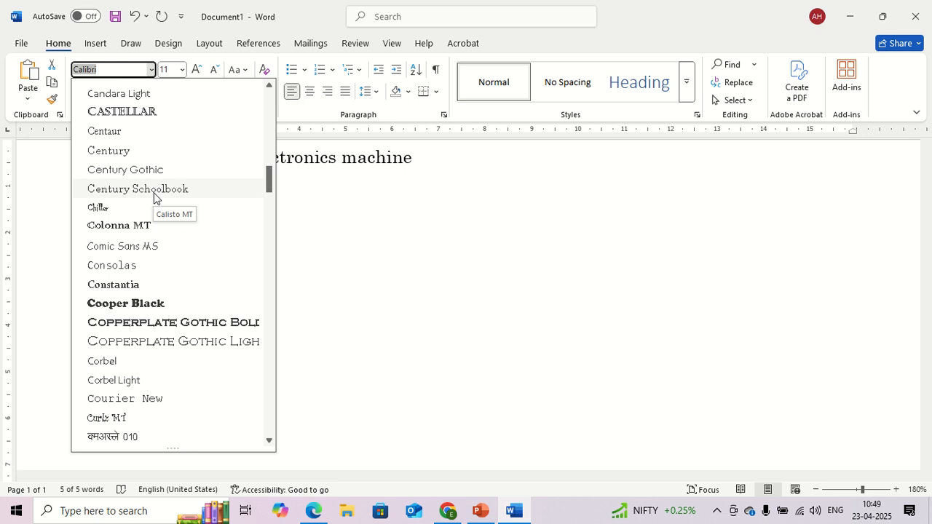
scroll(145, 233, "down", 1)
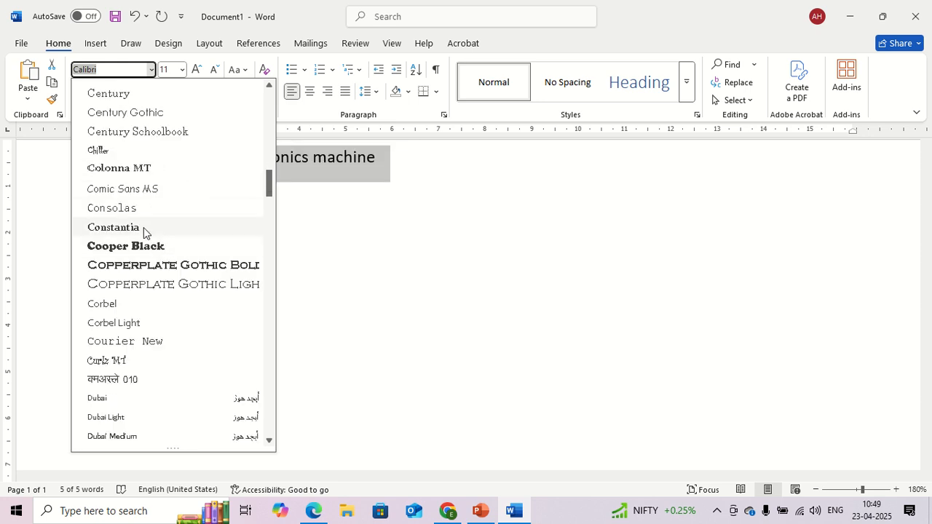
scroll(144, 222, "up", 4)
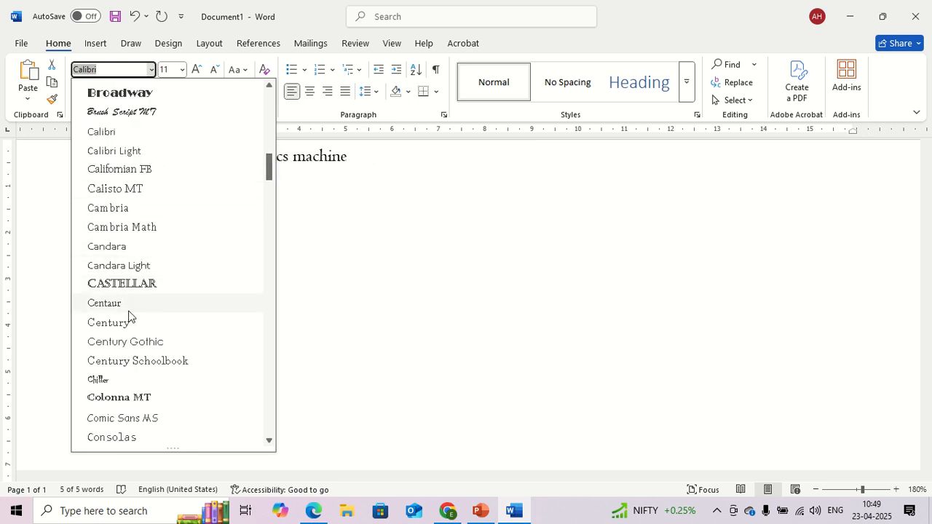
left_click(109, 322)
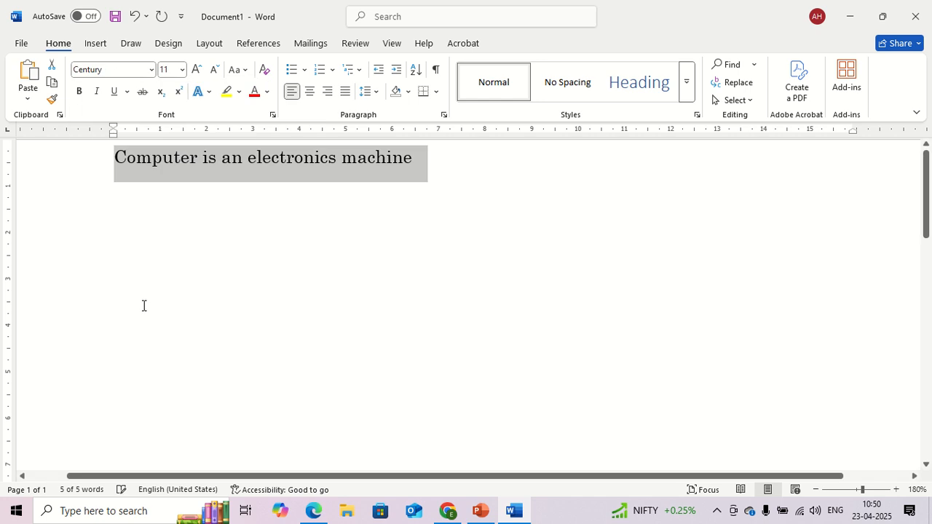
Step: Look through the available fonts and set the selected sentence in Courier New
left_click(151, 72)
scroll(150, 222, "down", 13)
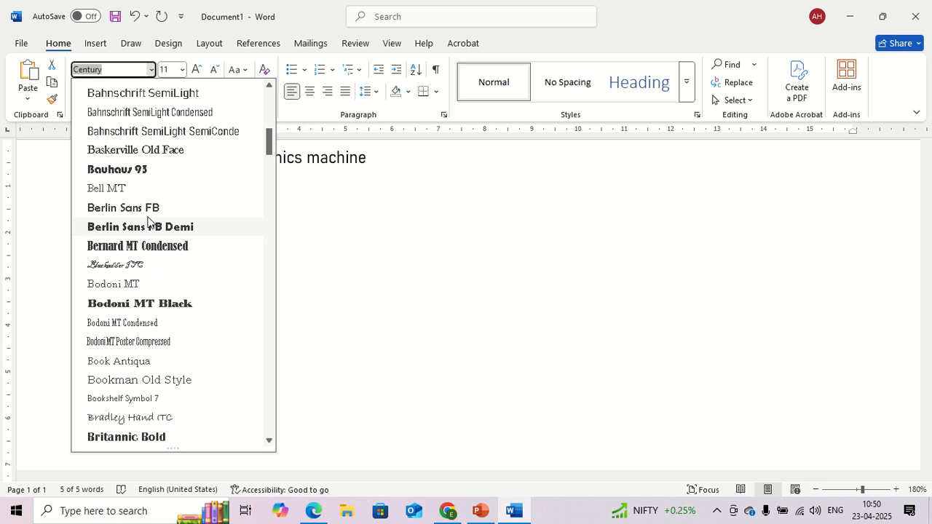
scroll(150, 222, "down", 8)
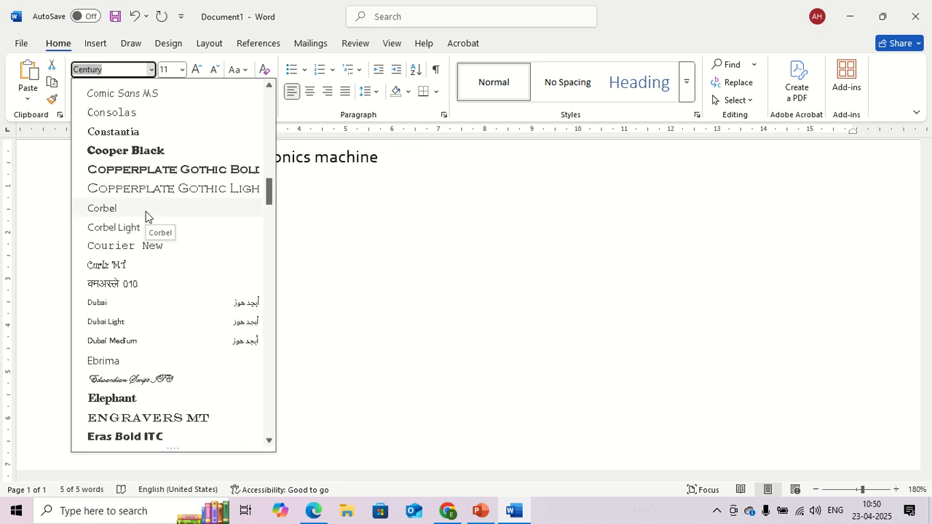
scroll(144, 210, "up", 2)
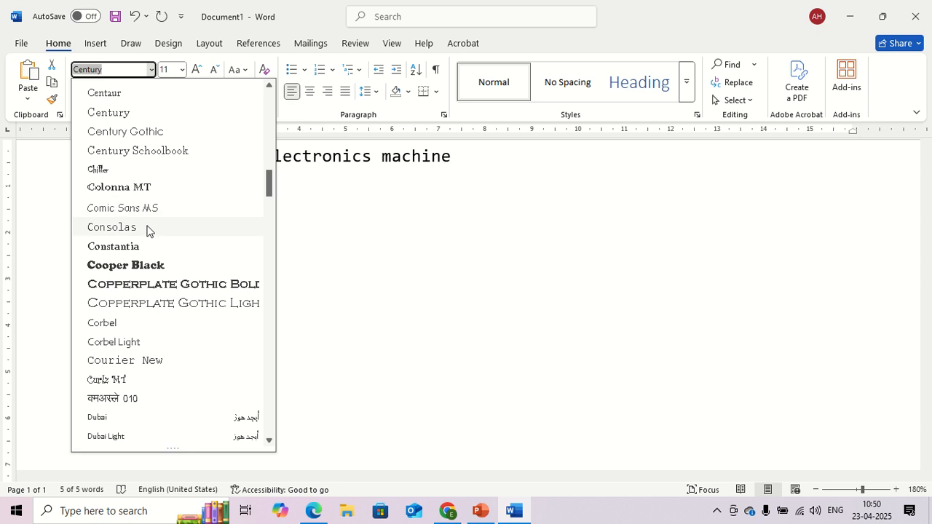
left_click(150, 369)
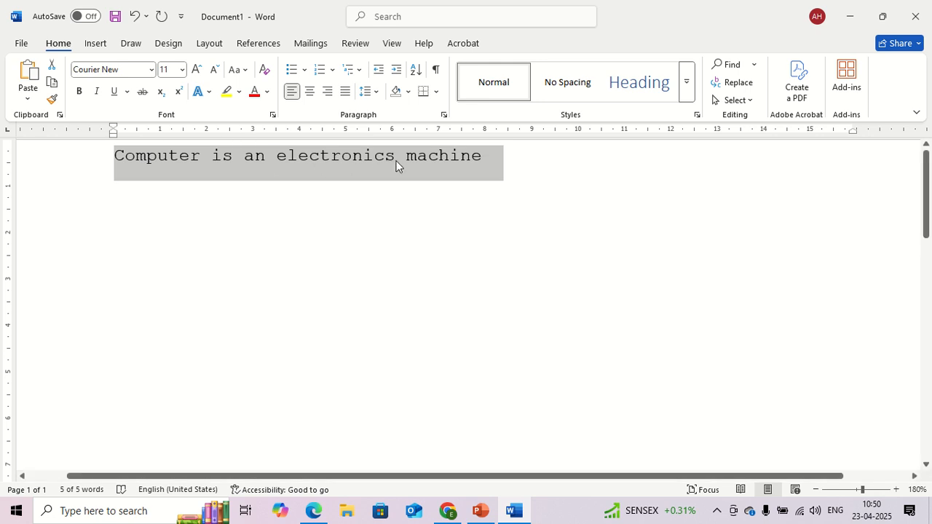
left_click(152, 71)
left_click(152, 74)
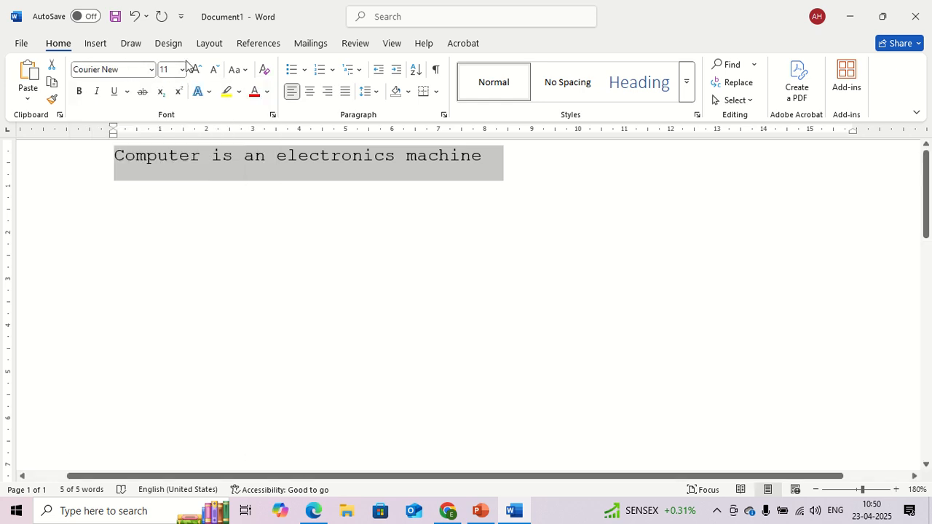
Step: Set the selected sentence's font size to 12 and enlarge it one preset size at a time past 36
left_click(181, 70)
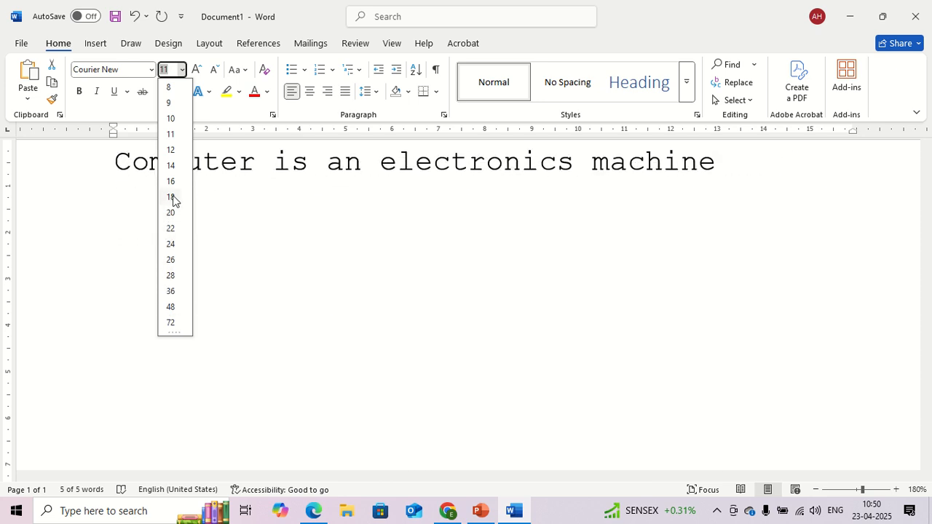
left_click(171, 149)
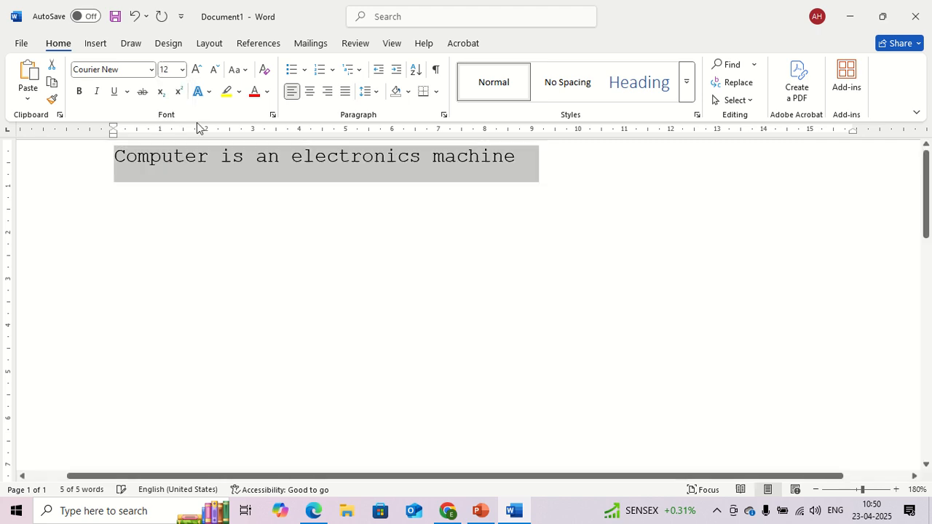
left_click(196, 71)
left_click(197, 70)
left_click(197, 71)
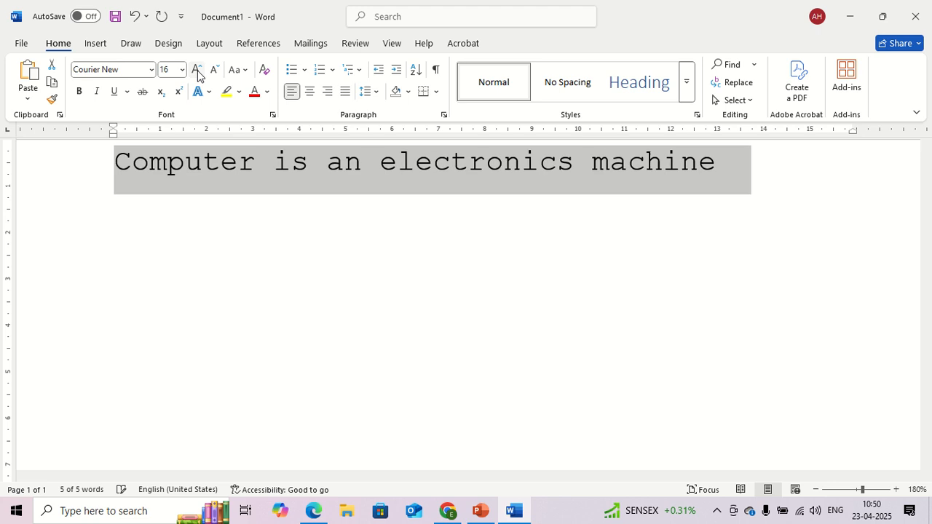
left_click(197, 70)
left_click(196, 71)
left_click(196, 71)
left_click(196, 71)
left_click(197, 71)
left_click(196, 71)
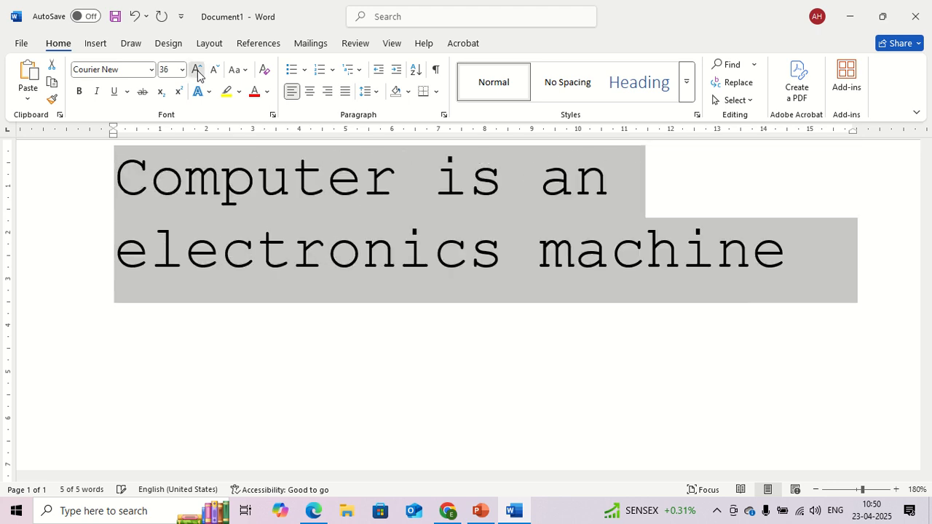
left_click(196, 70)
Step: Reduce the selected sentence's font size one preset size at a time down to 18
left_click(217, 72)
left_click(216, 71)
left_click(216, 71)
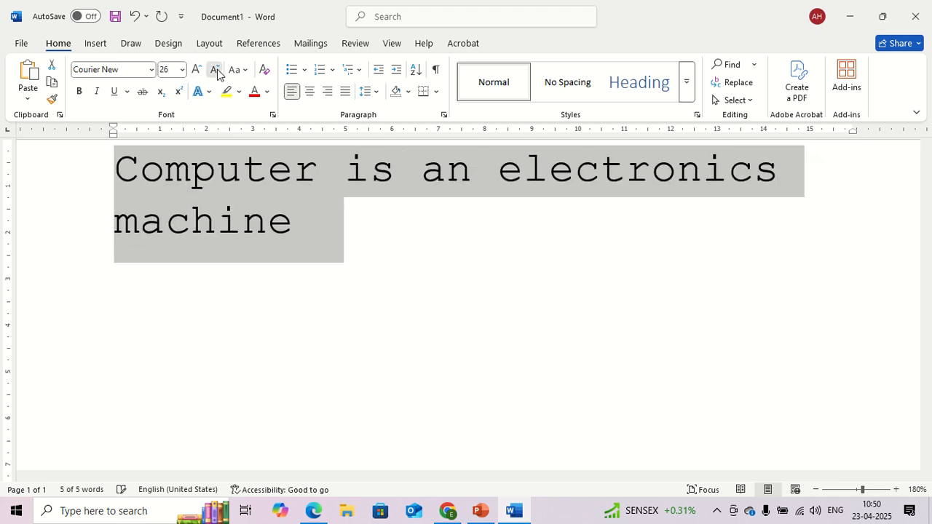
left_click(216, 72)
left_click(216, 72)
left_click(217, 72)
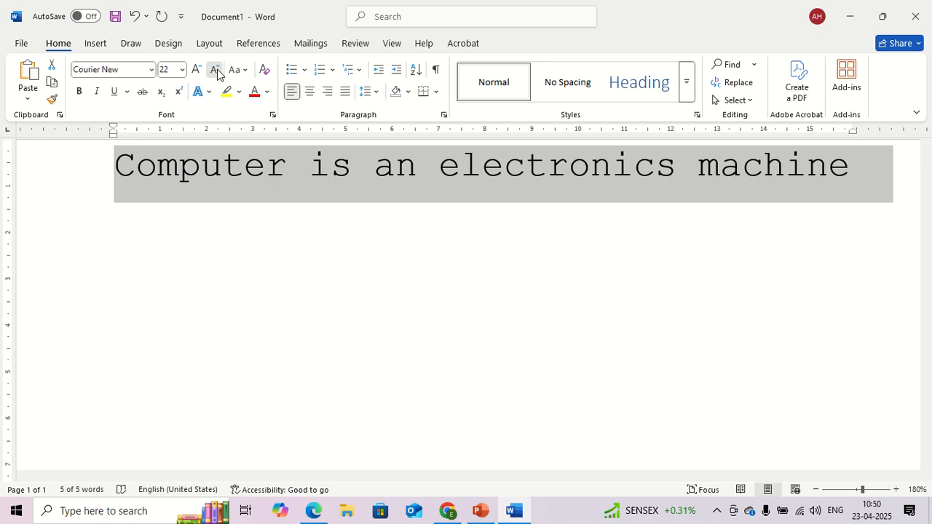
left_click(216, 71)
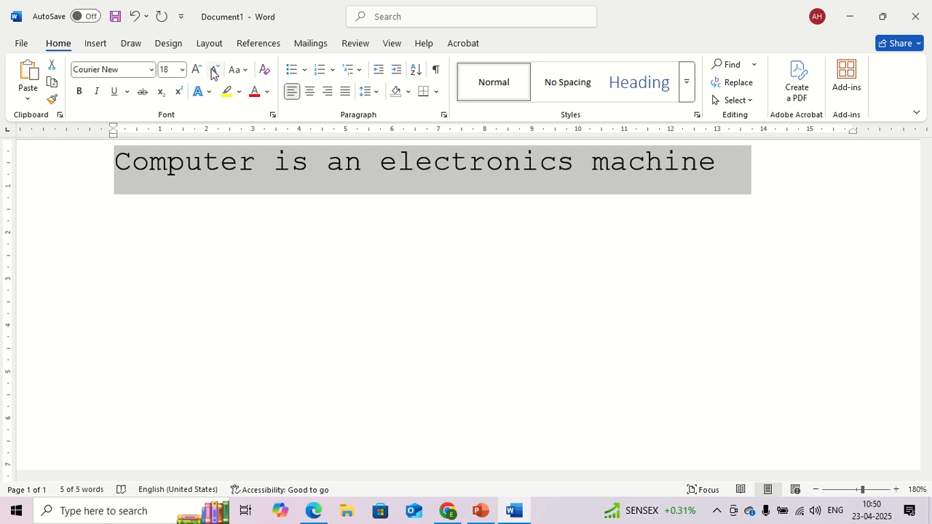
Step: Grow and shrink the selected sentence by preset font sizes, finishing at size 20
left_click(197, 71)
left_click(197, 71)
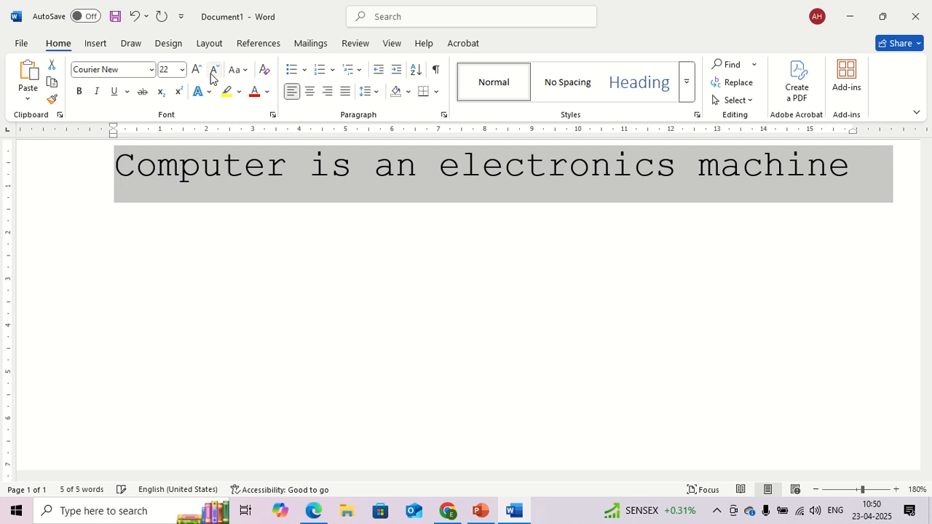
left_click(213, 72)
left_click(214, 72)
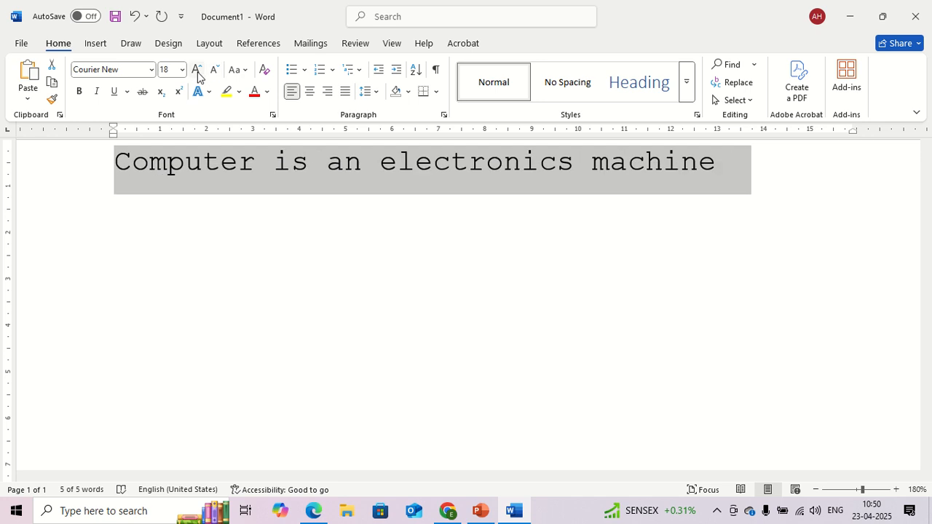
left_click(196, 71)
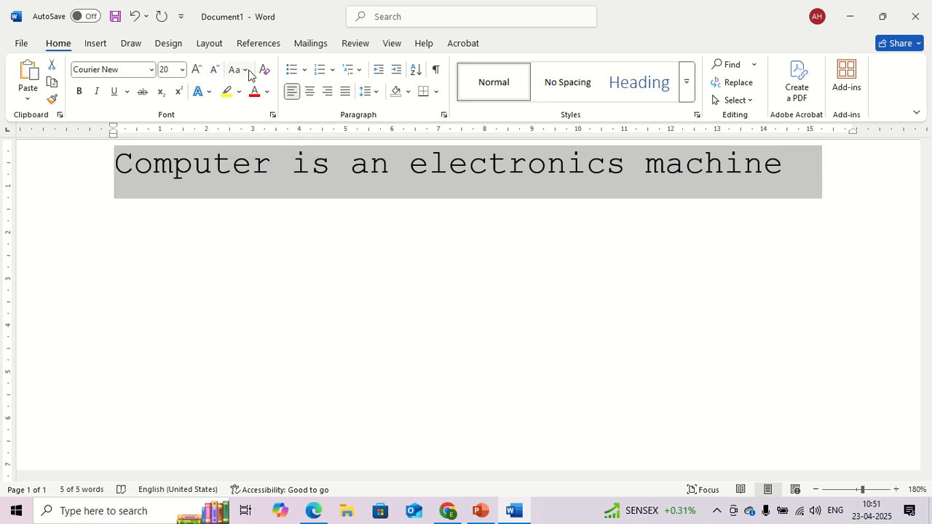
Step: Toggle bold on and off repeatedly for the selected sentence, leaving it off
left_click(79, 91)
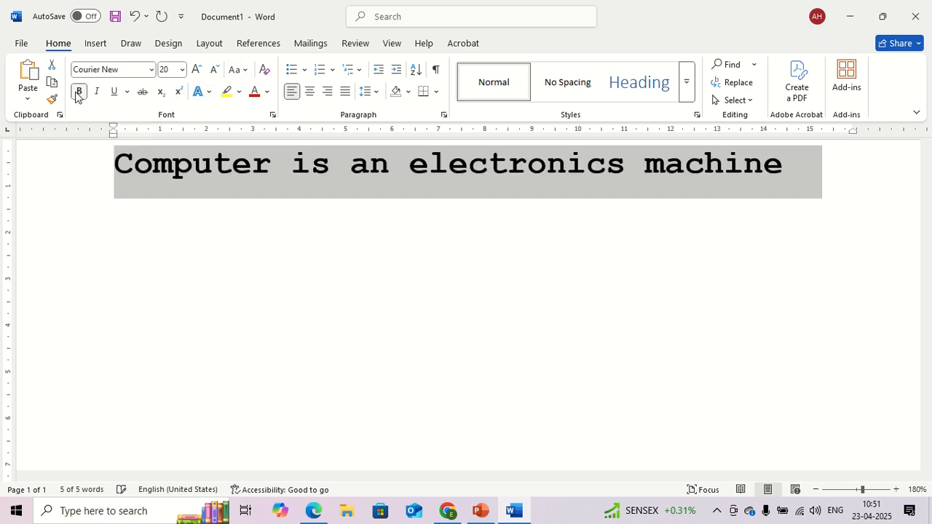
left_click(79, 91)
left_click(79, 91)
left_click(79, 91)
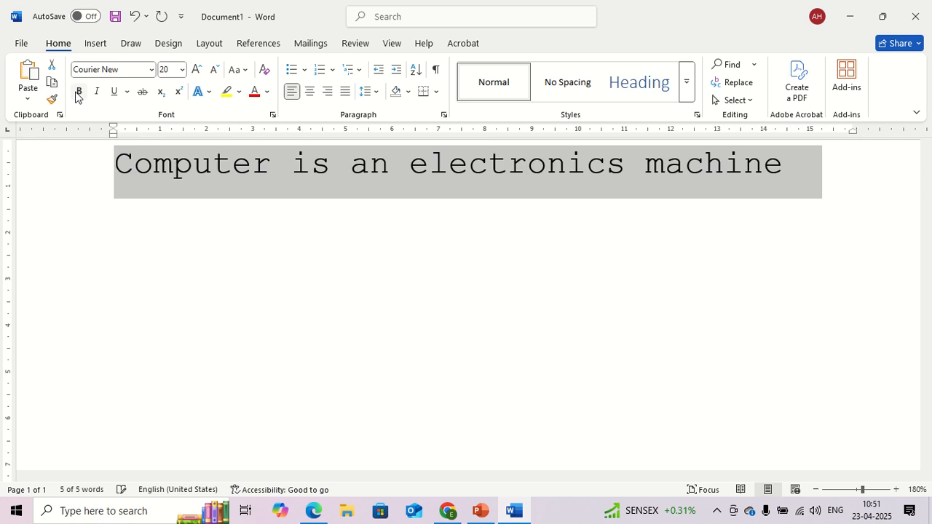
left_click(79, 92)
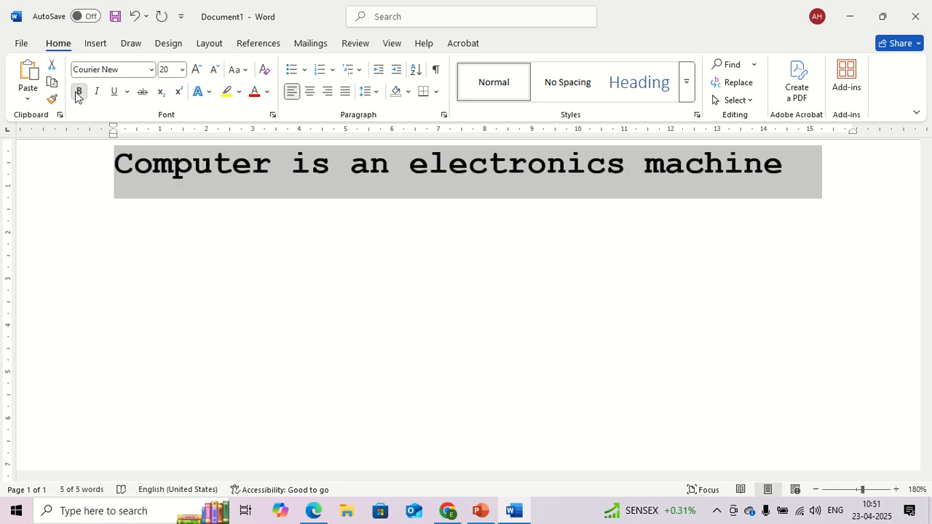
left_click(78, 93)
left_click(79, 93)
left_click(79, 92)
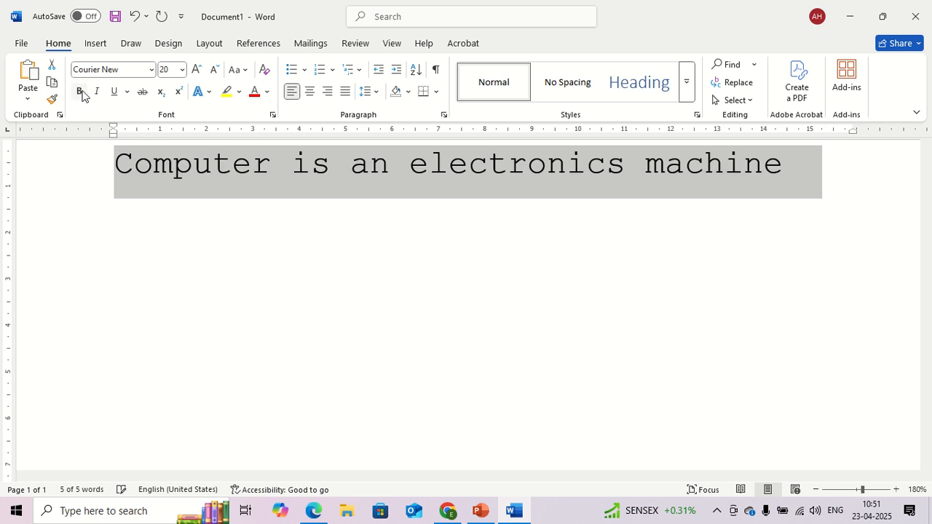
Step: Toggle italic on and off for the selected sentence, leaving it off
left_click(95, 92)
left_click(96, 93)
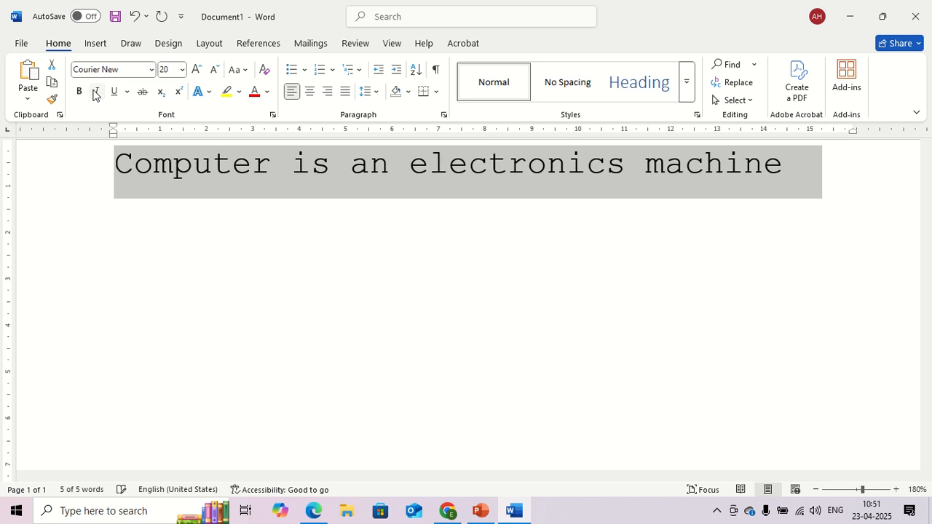
left_click(95, 93)
left_click(95, 92)
Step: Toggle underlining on and off for the selected sentence, and look through the underline styles without applying one
left_click(115, 91)
left_click(116, 91)
left_click(116, 91)
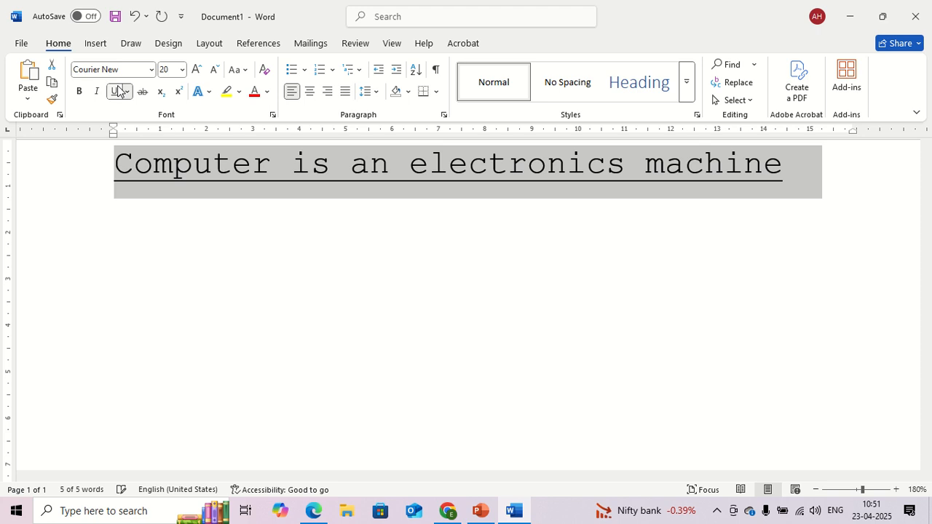
left_click(116, 91)
left_click(116, 91)
left_click(116, 91)
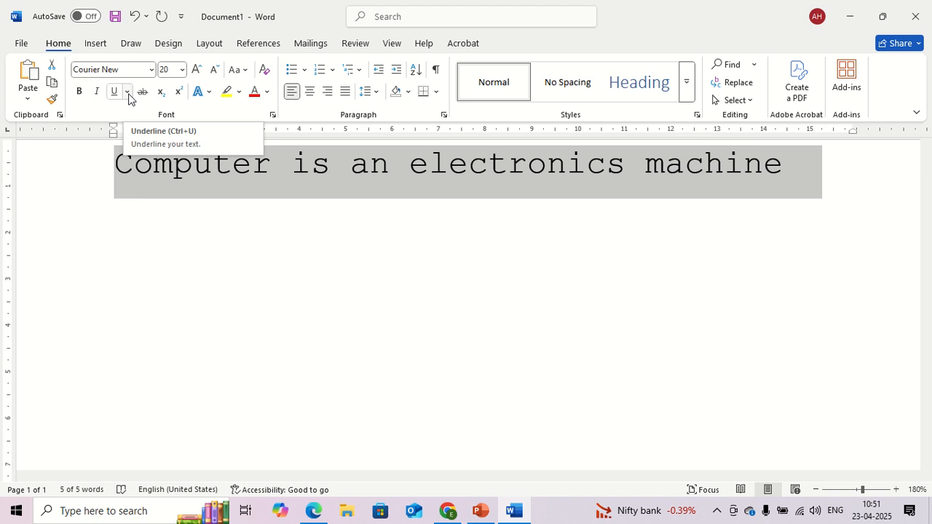
left_click(127, 93)
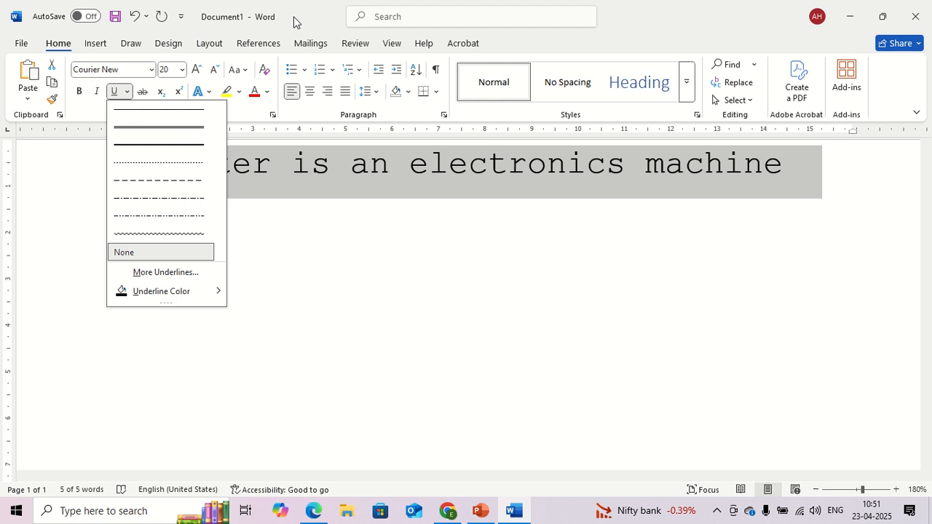
left_click(331, 16)
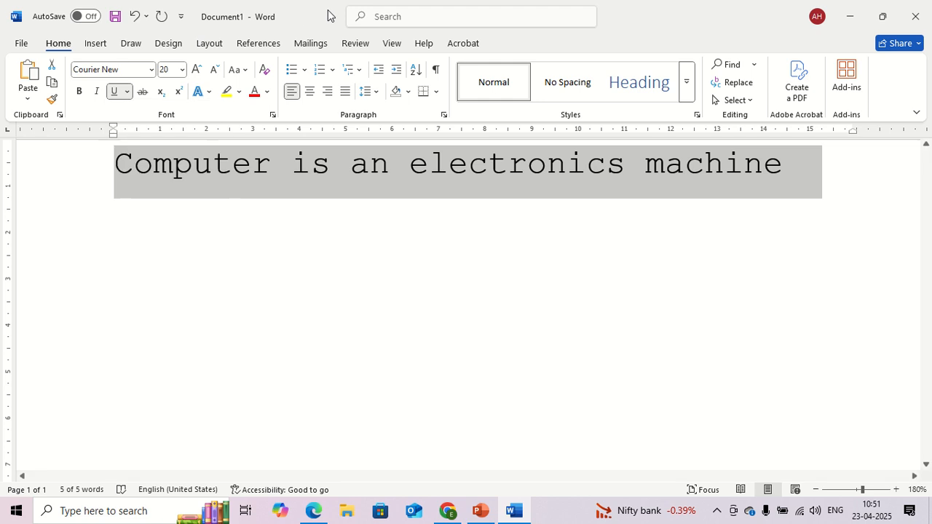
Step: Apply strikethrough to the selected sentence and remove it again
left_click(142, 94)
left_click(143, 91)
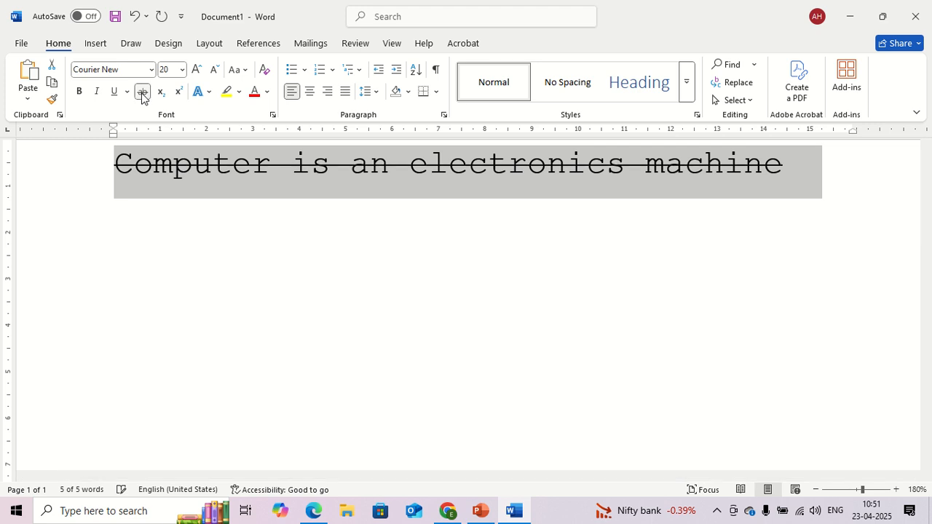
left_click(143, 91)
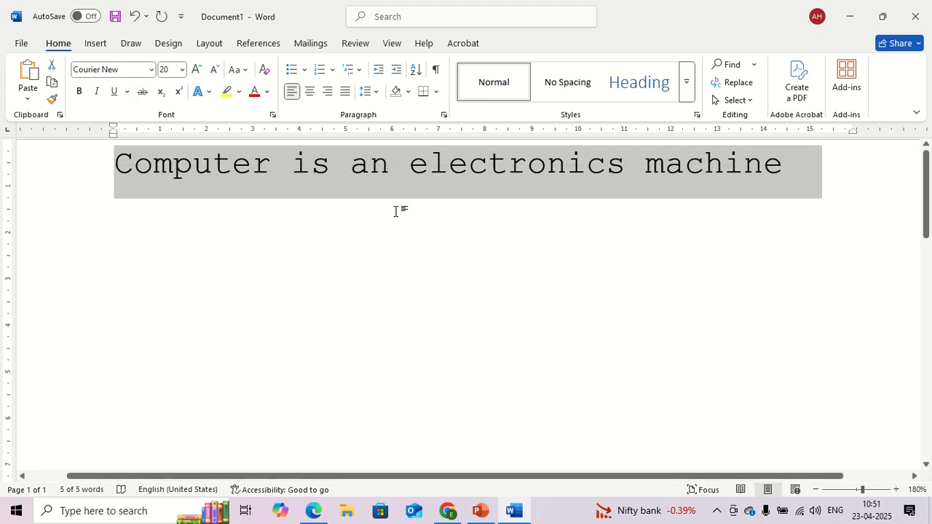
Step: Underline only the word "electronics" in the sentence
left_click(391, 183)
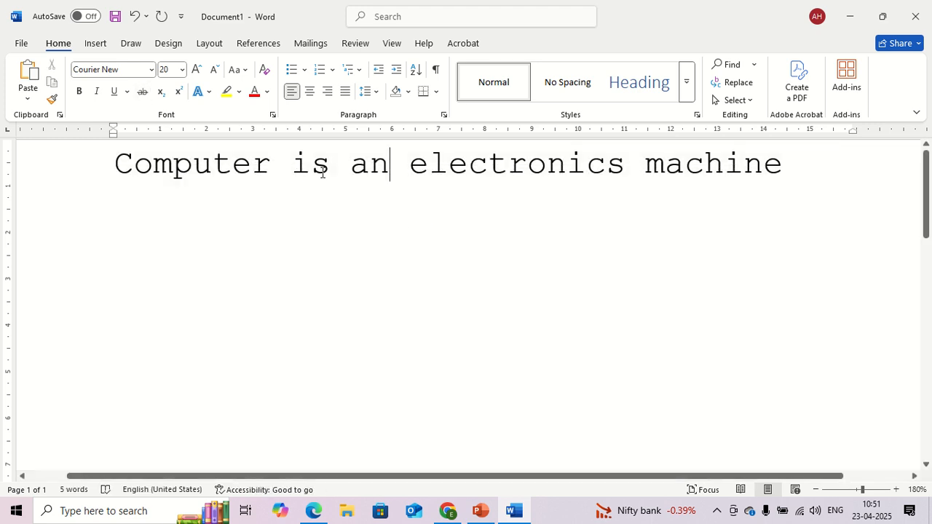
left_click_drag(419, 164, 624, 164)
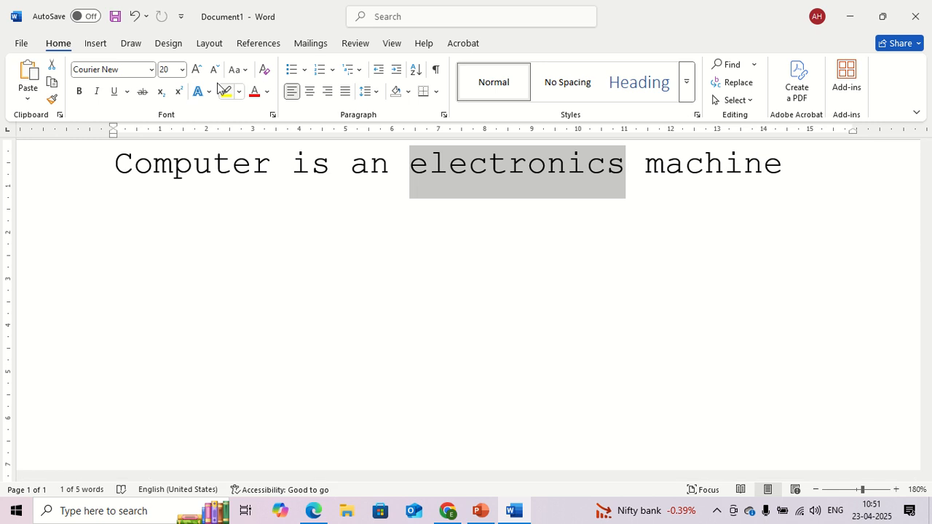
left_click(114, 95)
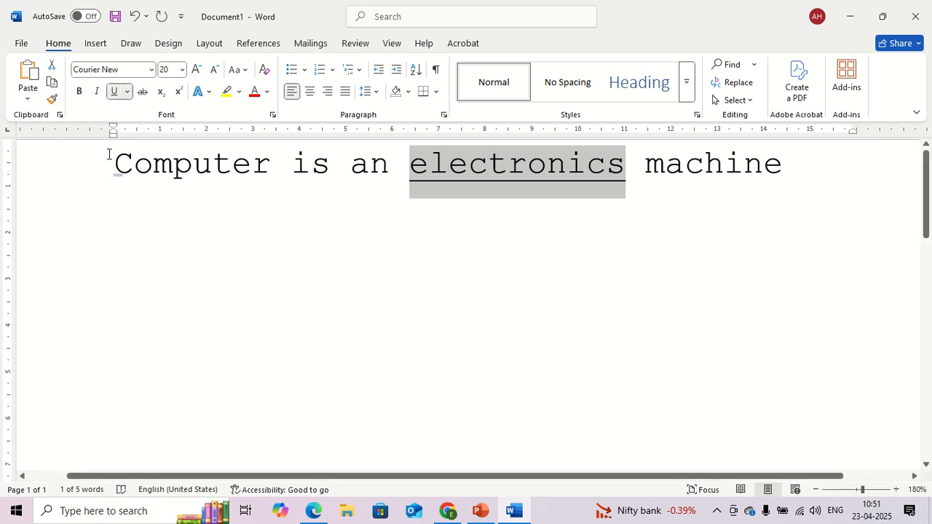
Step: Make the word "Computer" bold and strike through the words "is an"
left_click_drag(109, 154, 272, 177)
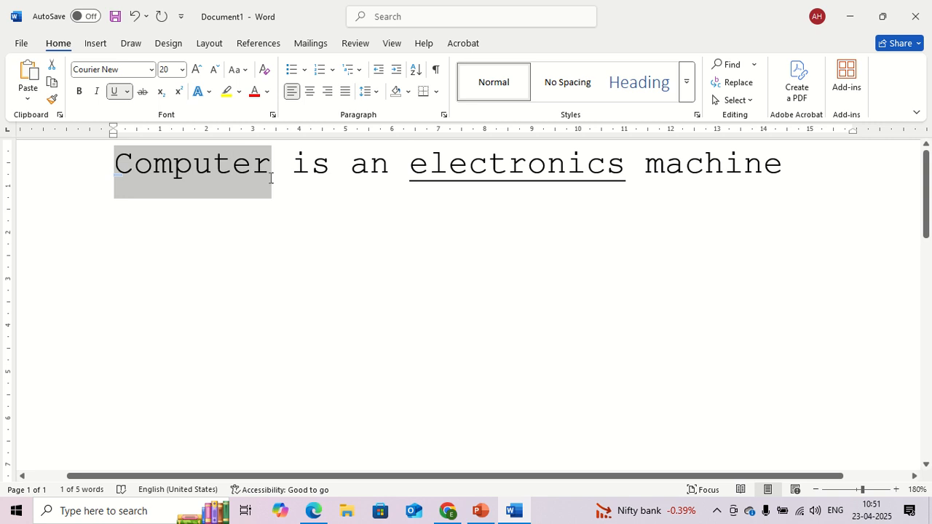
left_click(78, 91)
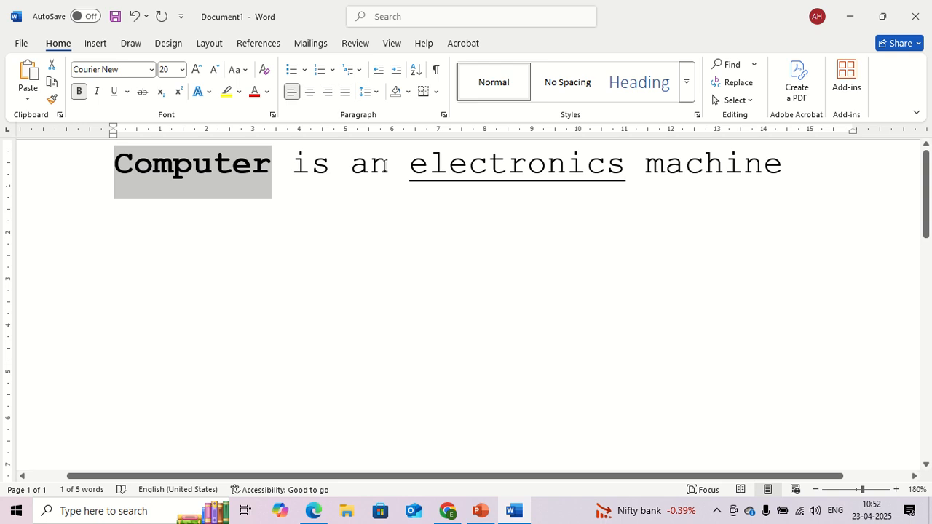
left_click_drag(385, 164, 299, 156)
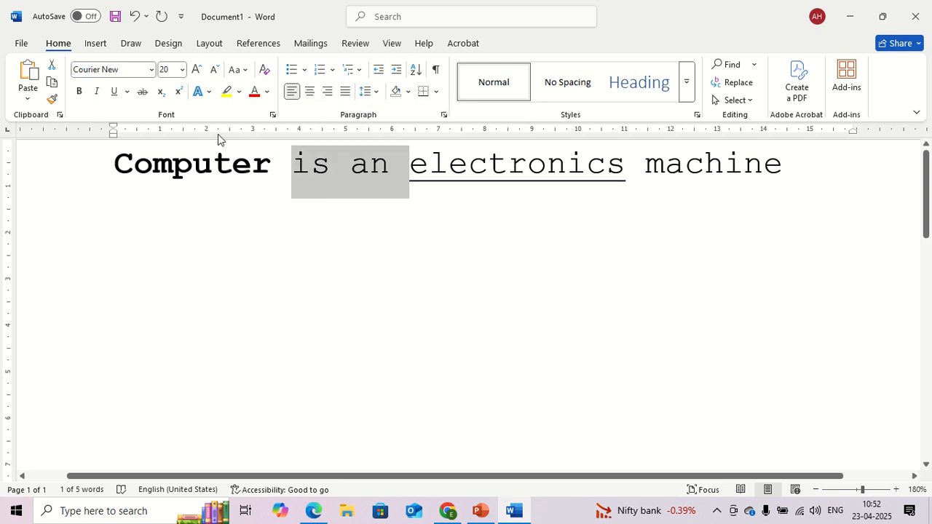
left_click(143, 92)
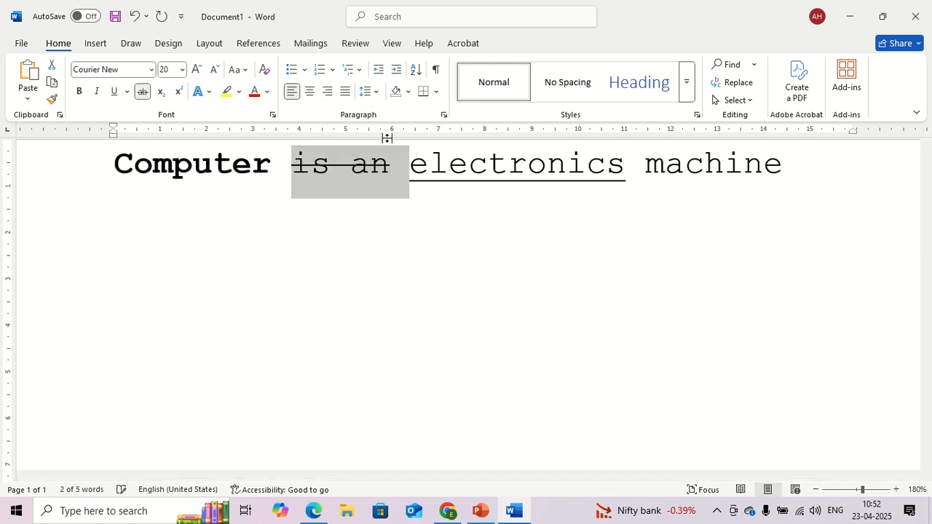
Step: Enlarge the word "machine" to font size 24 and colour it with the standard dark blue
left_click_drag(651, 172, 803, 167)
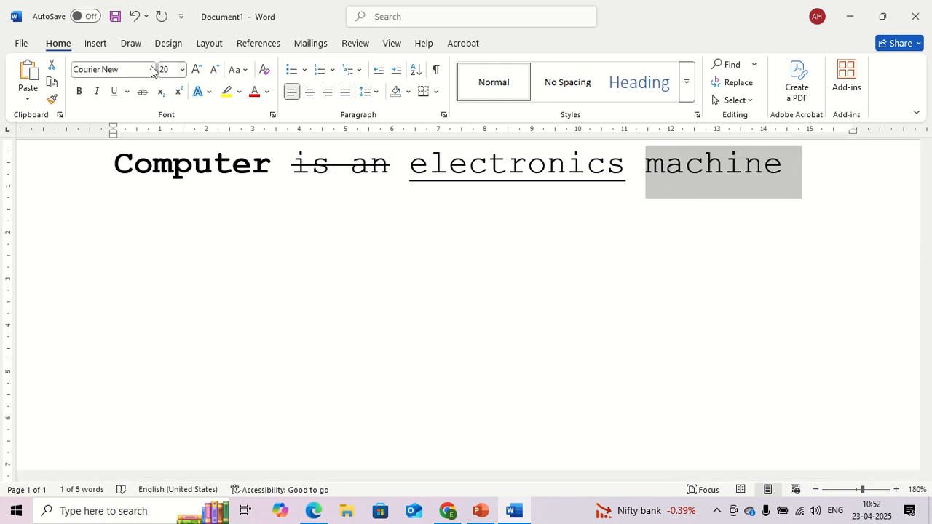
left_click(193, 73)
left_click(195, 71)
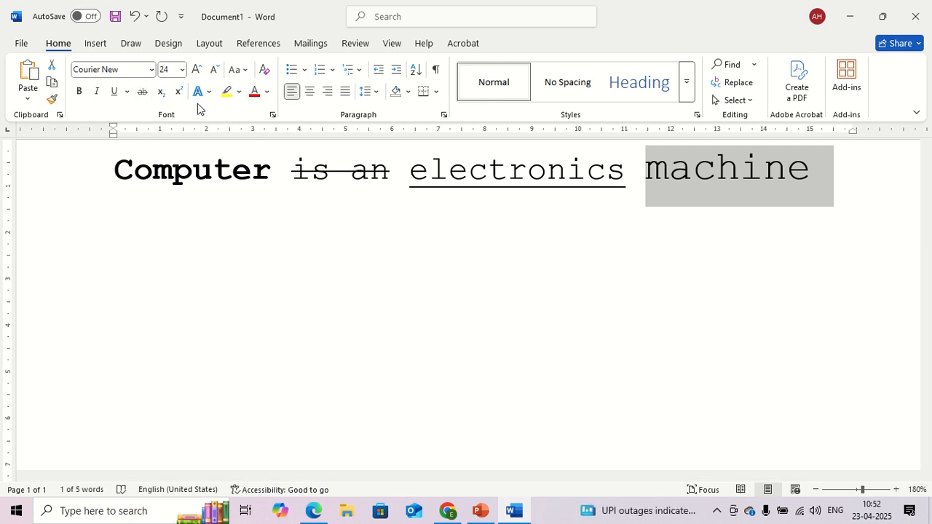
left_click(269, 92)
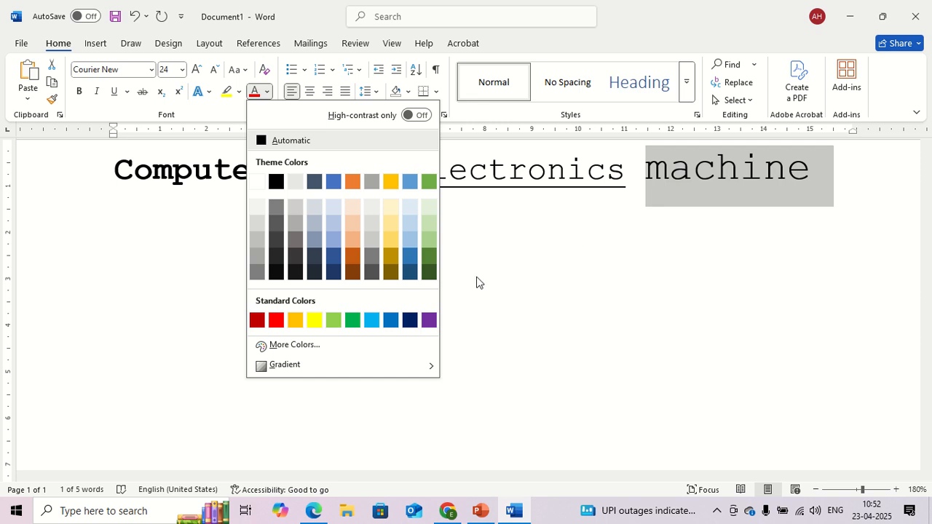
left_click(410, 321)
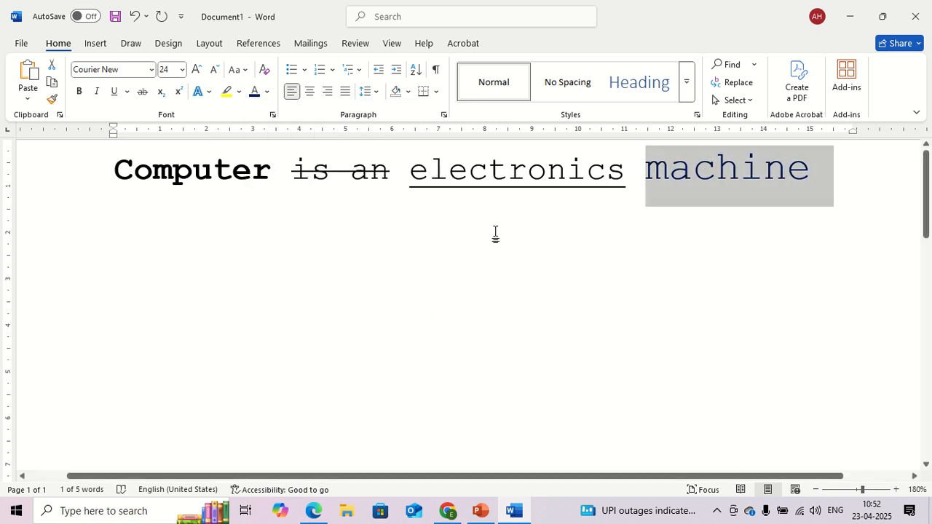
Step: Change the font colour of "is an electronics" to standard red and deselect the words
left_click_drag(620, 178, 323, 183)
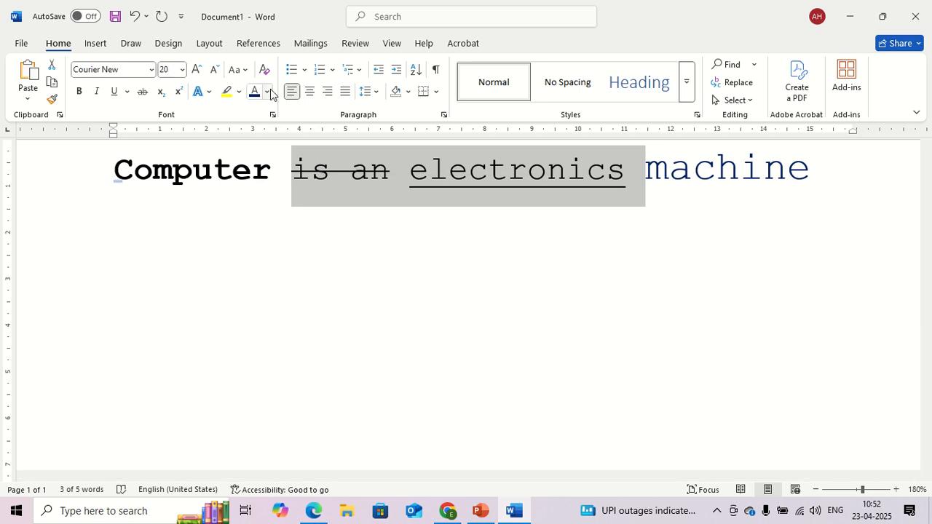
left_click(269, 91)
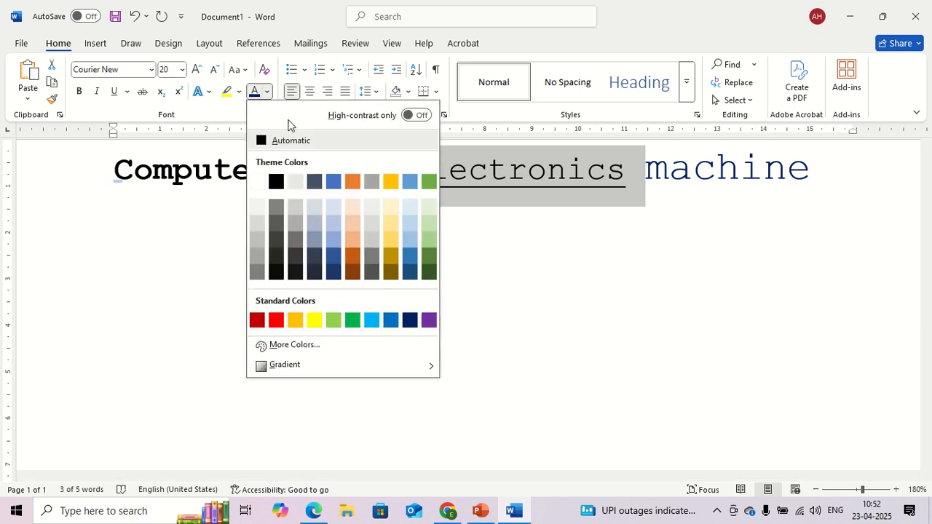
left_click(280, 326)
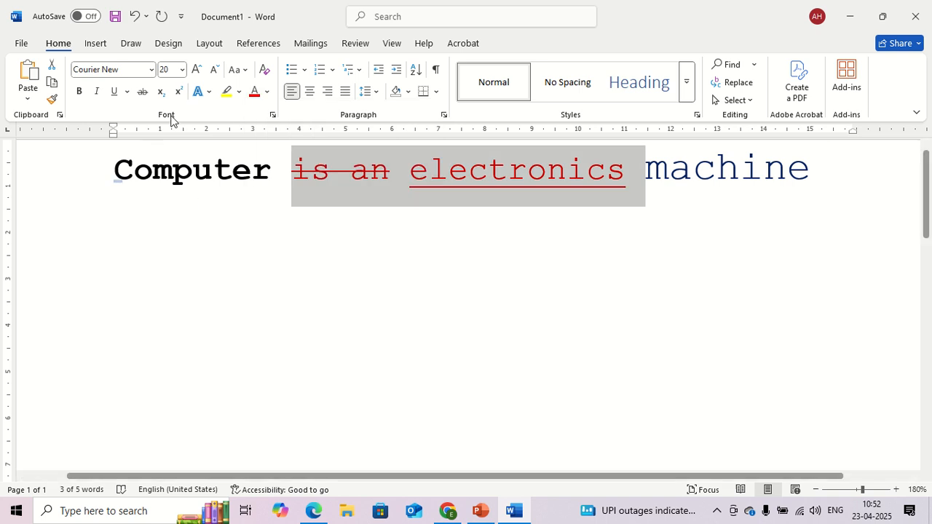
left_click(262, 155)
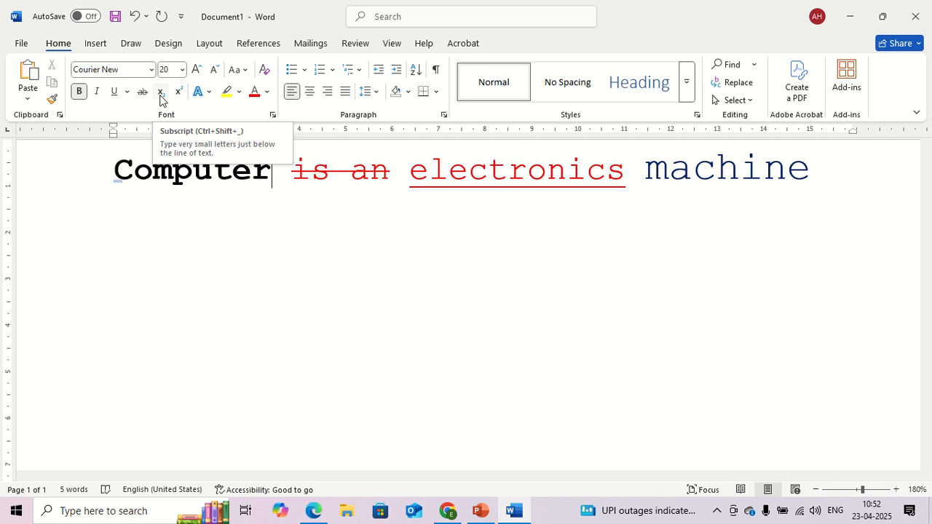
Step: Leave a blank line below the sentence and write "H2O" followed by a dashed arrow made with "------>"
left_click(843, 163)
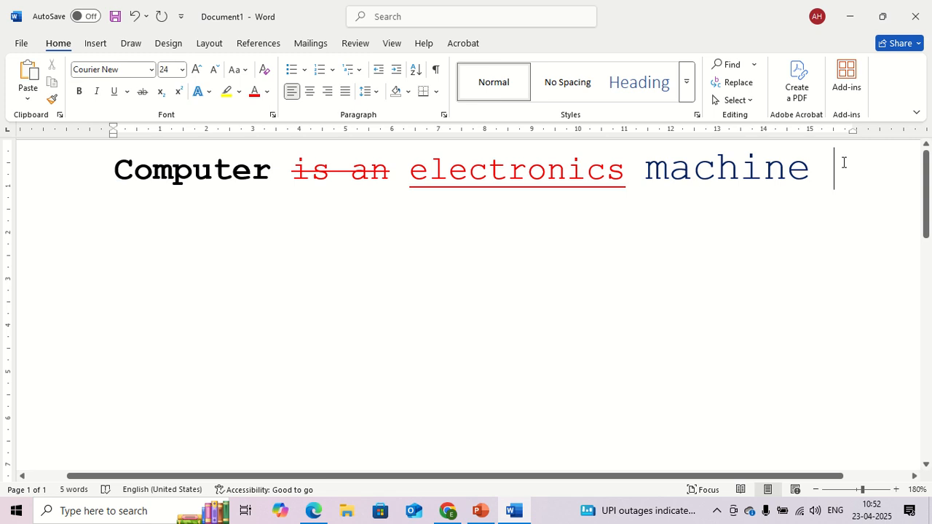
key("Return")
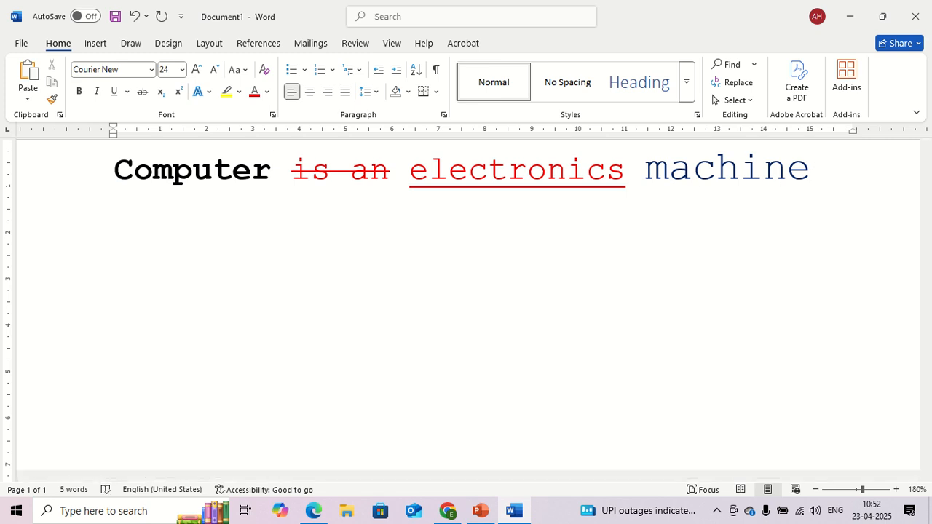
key("Return")
type("H2O")
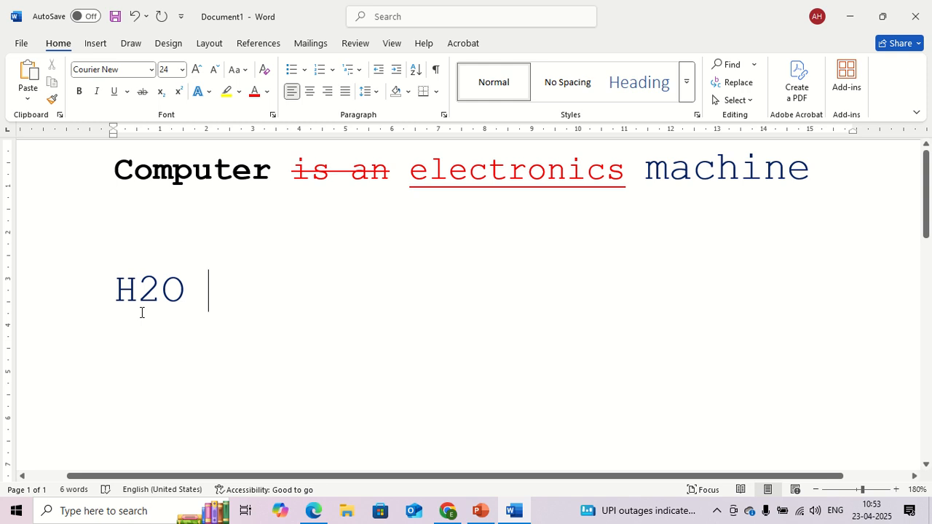
type("------")
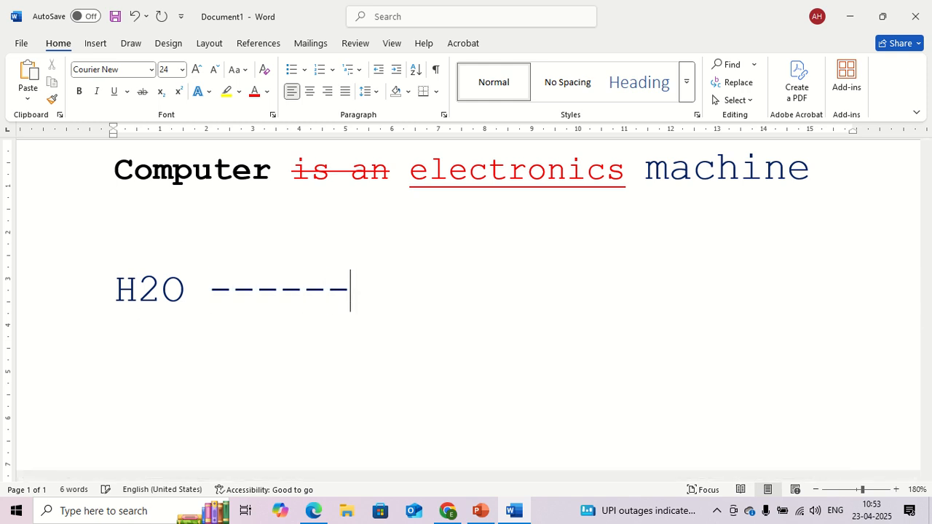
type("> ")
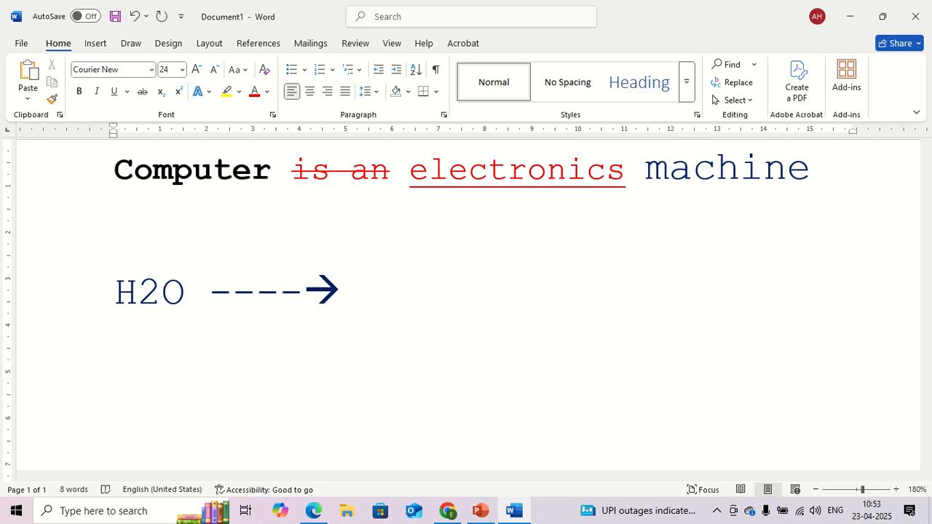
type("H")
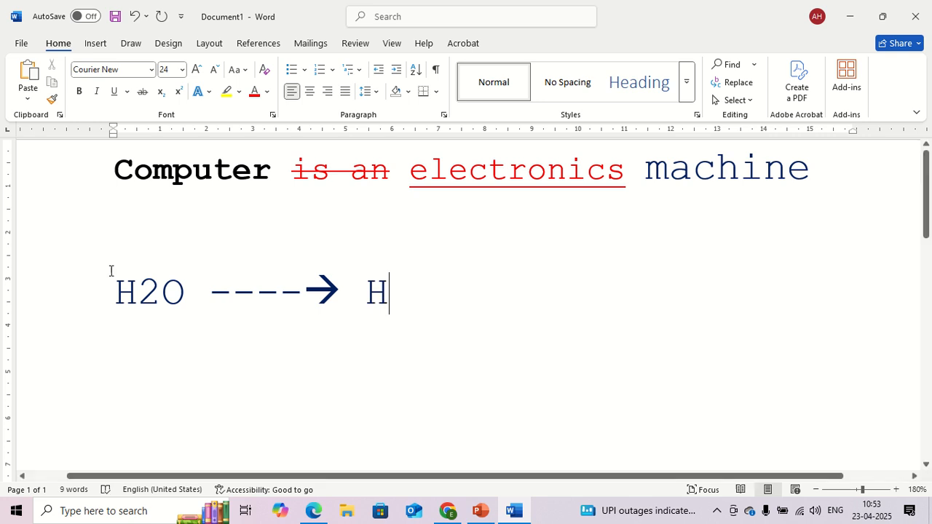
Step: Write the formula H₂O after the arrow, with the 2 as a subscript
left_click(162, 92)
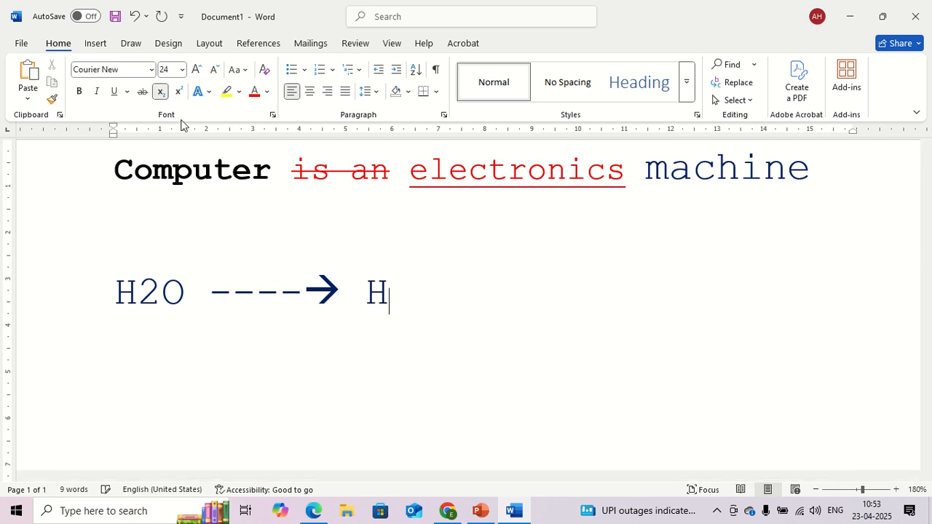
type("2")
left_click(161, 95)
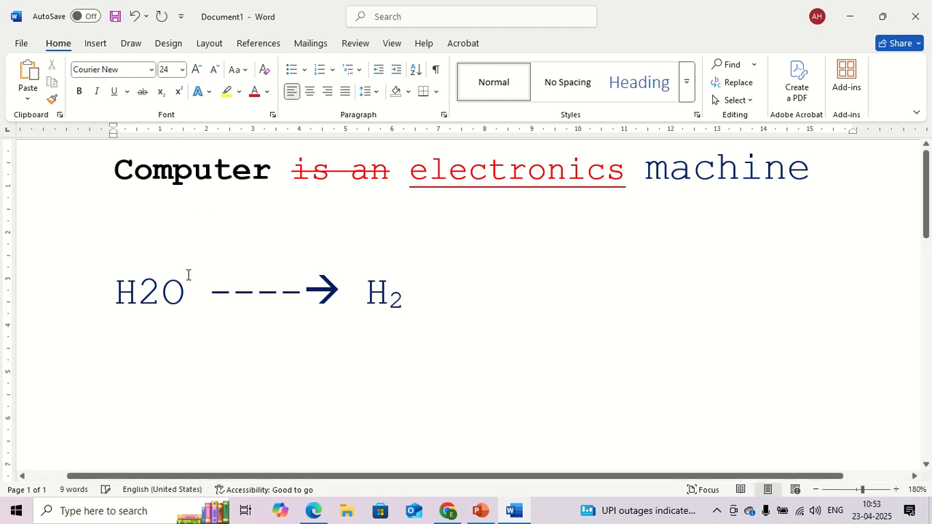
type("O")
Step: Add the formula SO₄ on a new line, with the 4 as a subscript
key("Return")
type("SO")
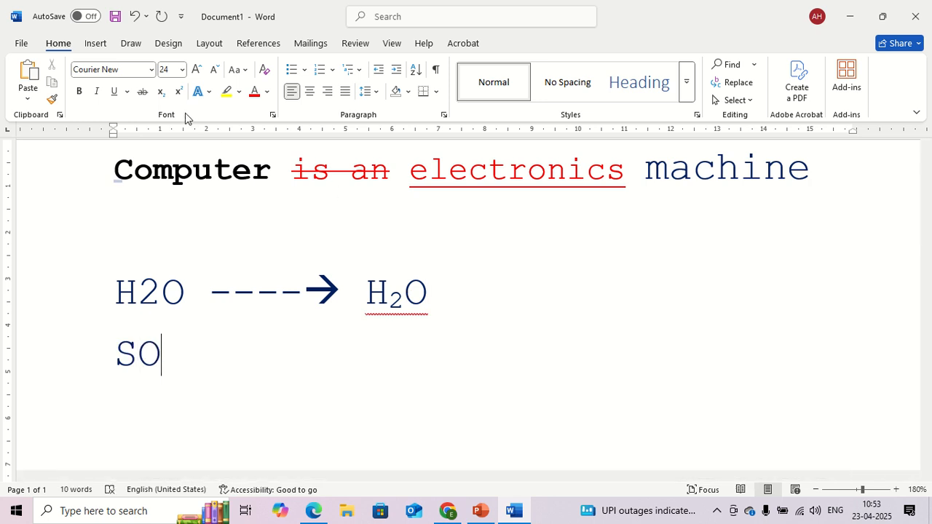
left_click(160, 91)
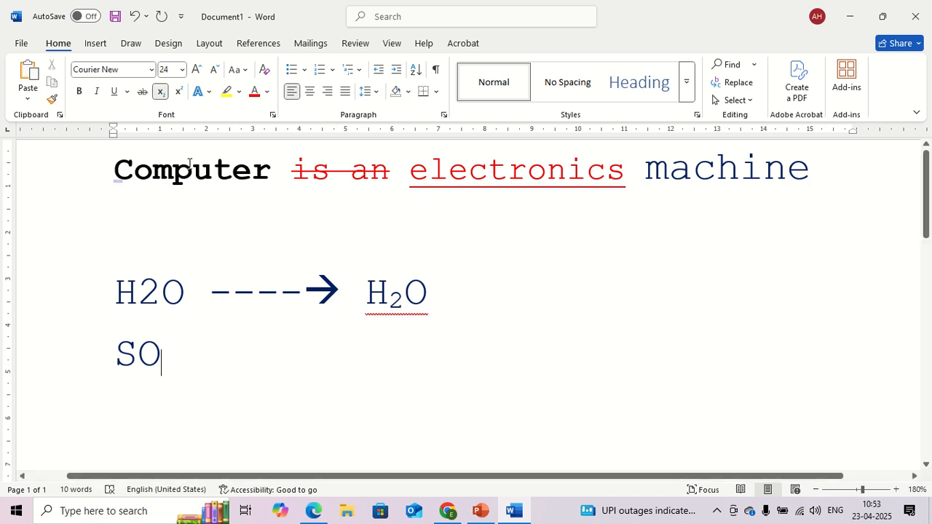
type("4")
left_click(160, 91)
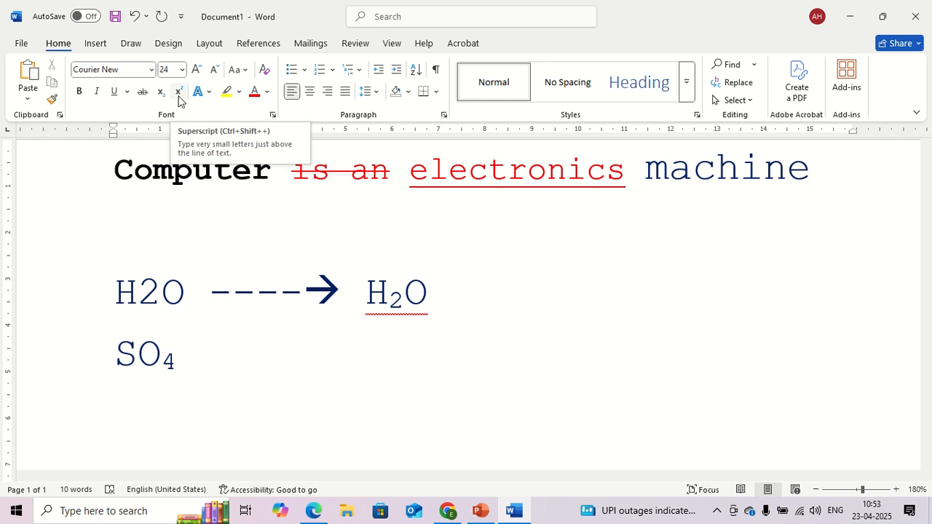
Step: Write 25 on the line below SO₄ and add 10 as its superscript
key("Return")
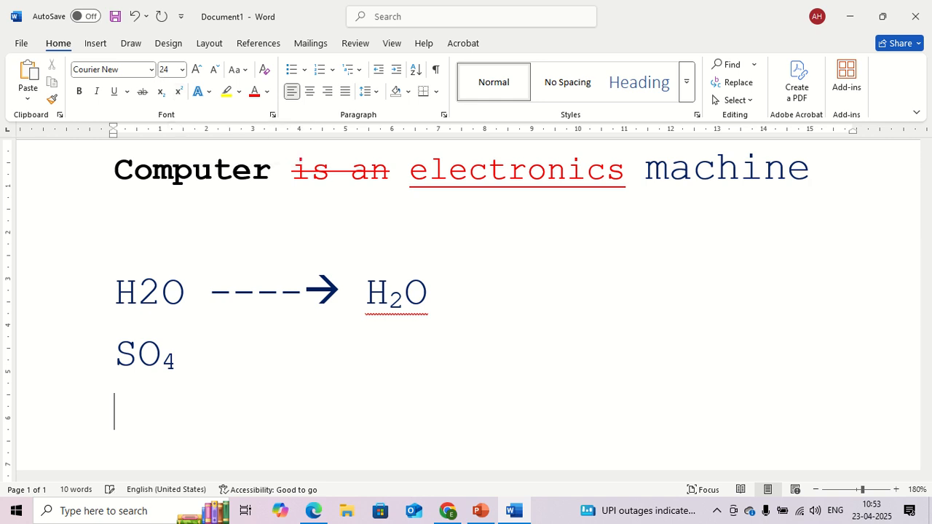
type("25")
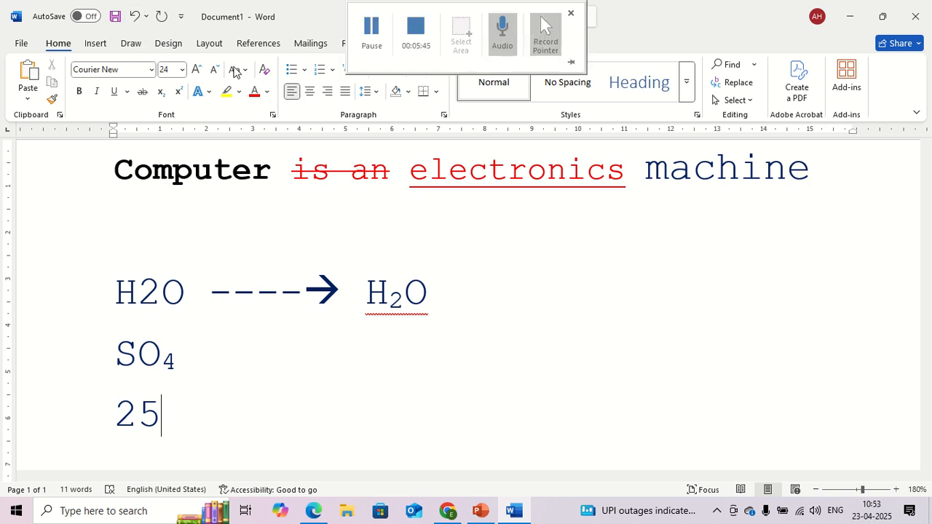
left_click(178, 91)
type("10")
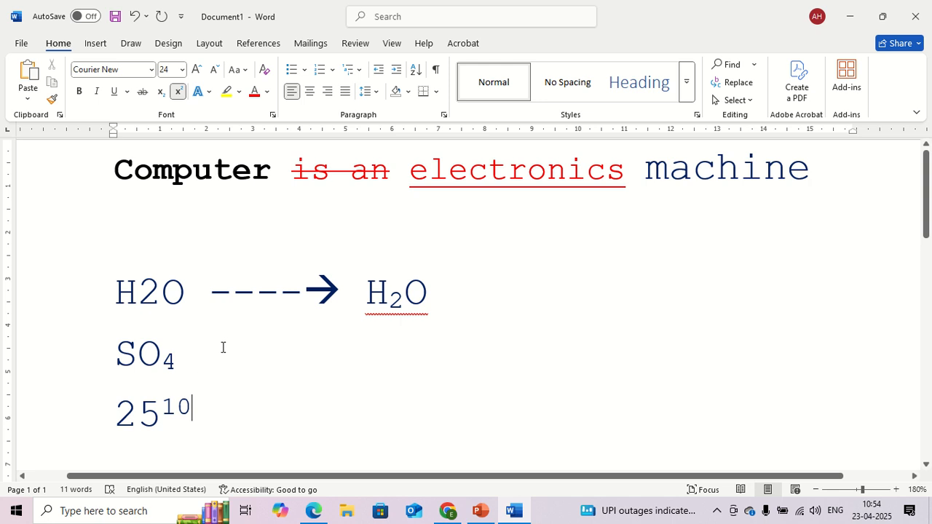
Step: Leave a blank line below the power and write a normal-size A with a superscript 2
key("Return")
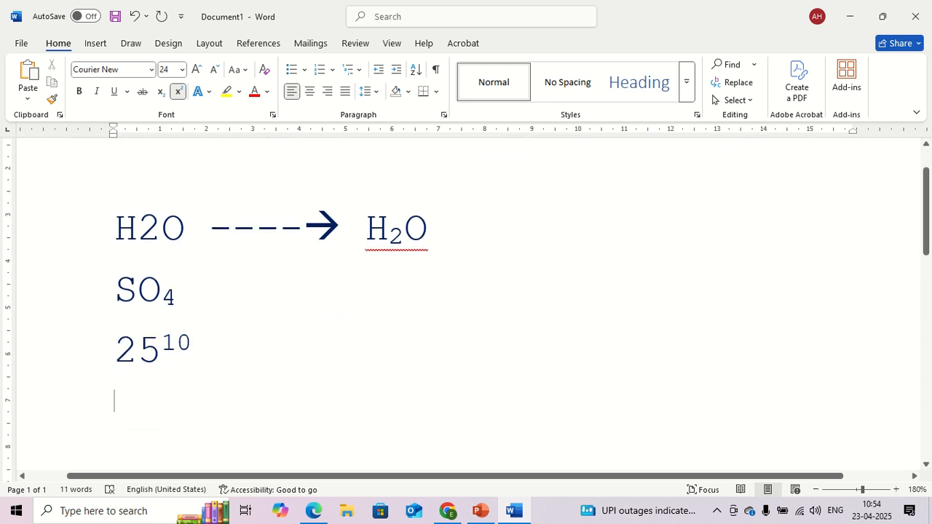
key("Return")
type("A")
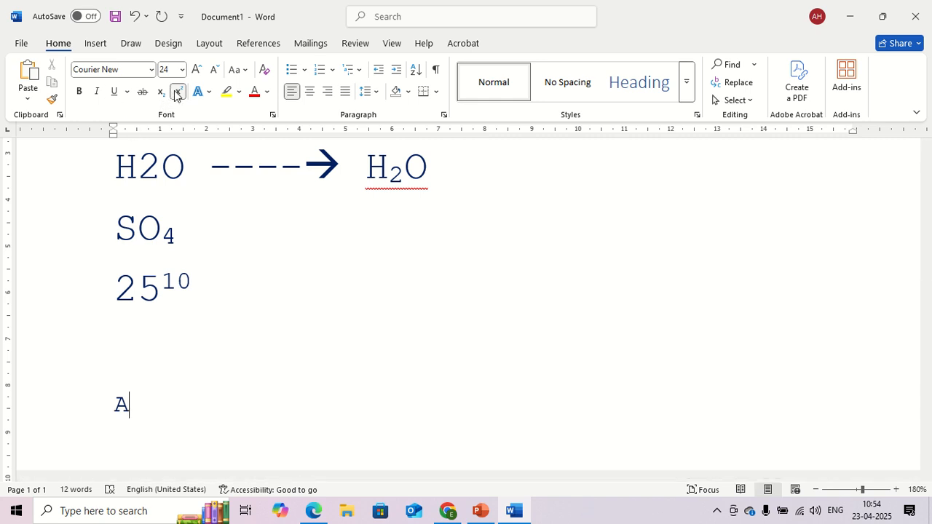
key("BackSpace")
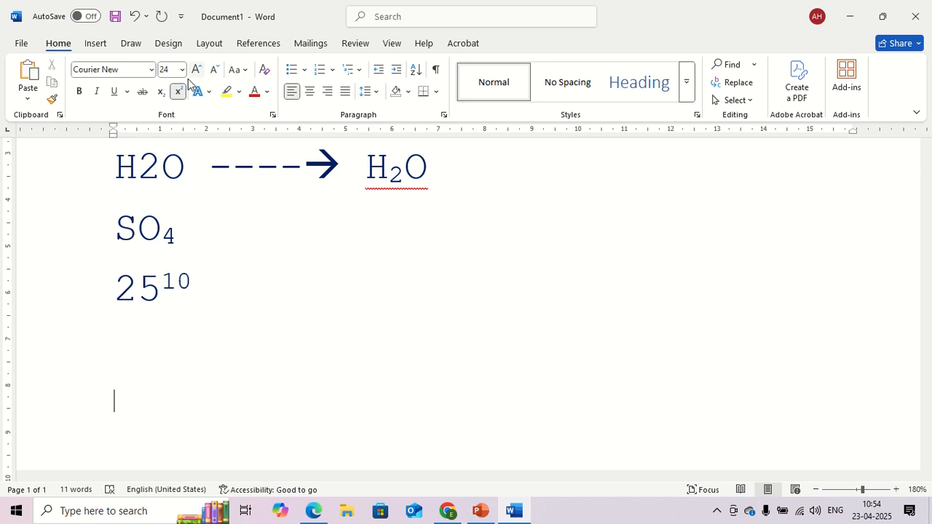
type("A")
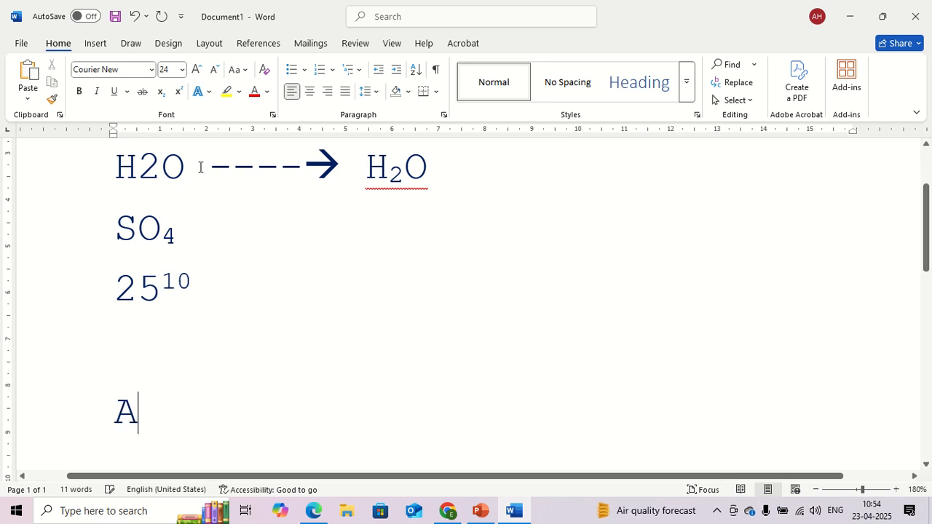
left_click(178, 91)
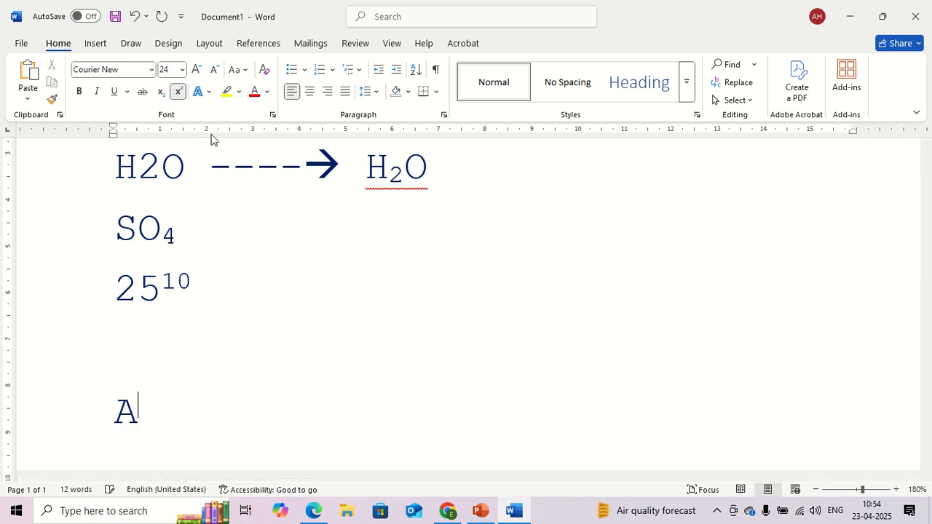
type("2")
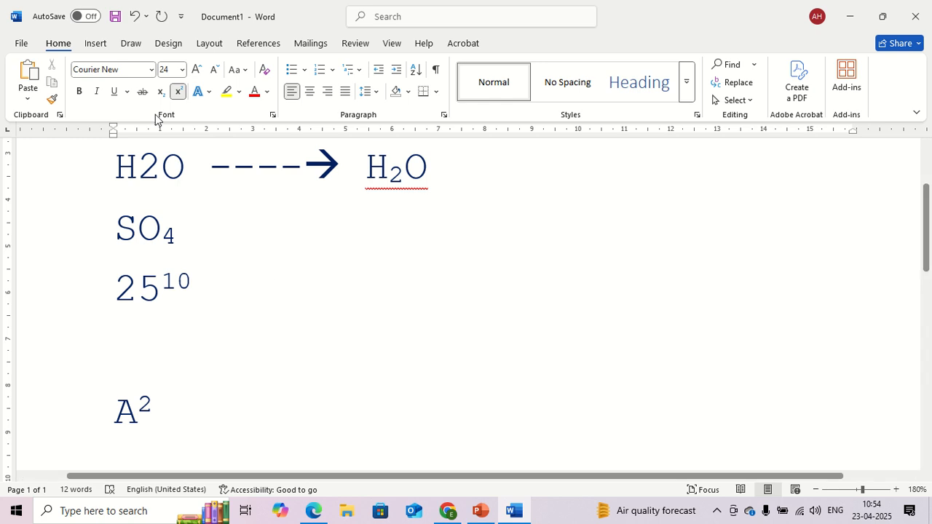
left_click(178, 91)
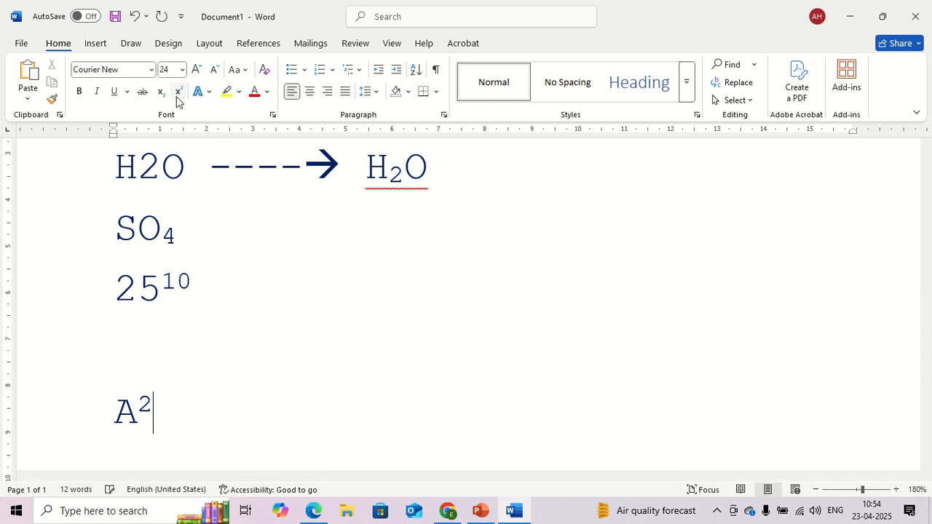
Step: Continue the expression after A² with "+B" and a superscript 2, and return to normal text
type("+")
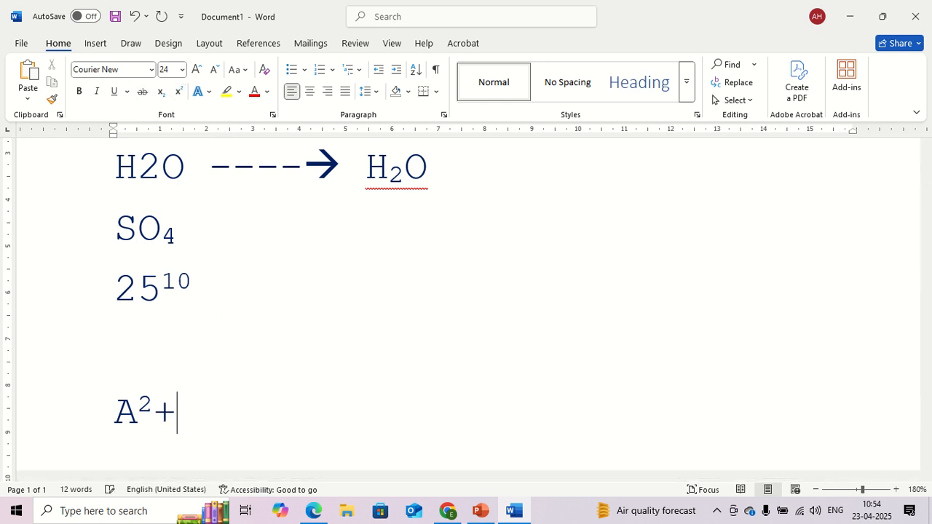
type("B")
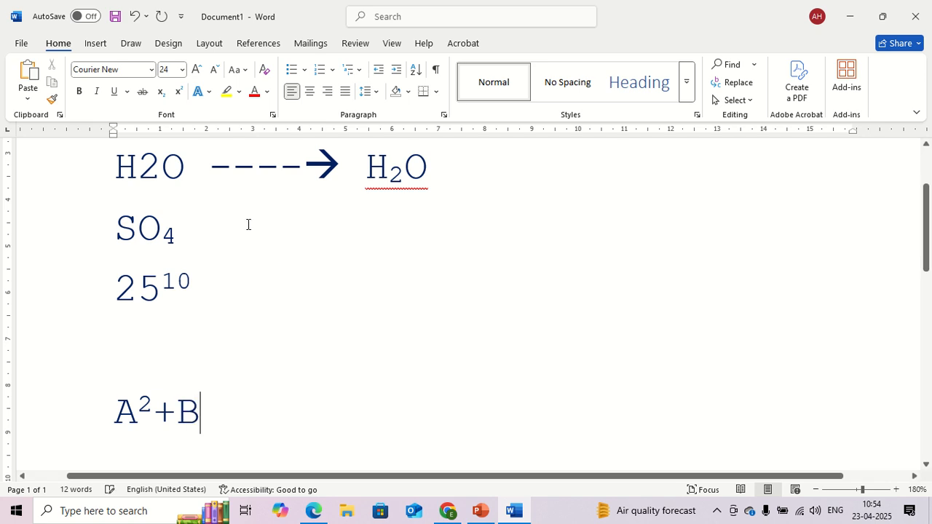
left_click(178, 91)
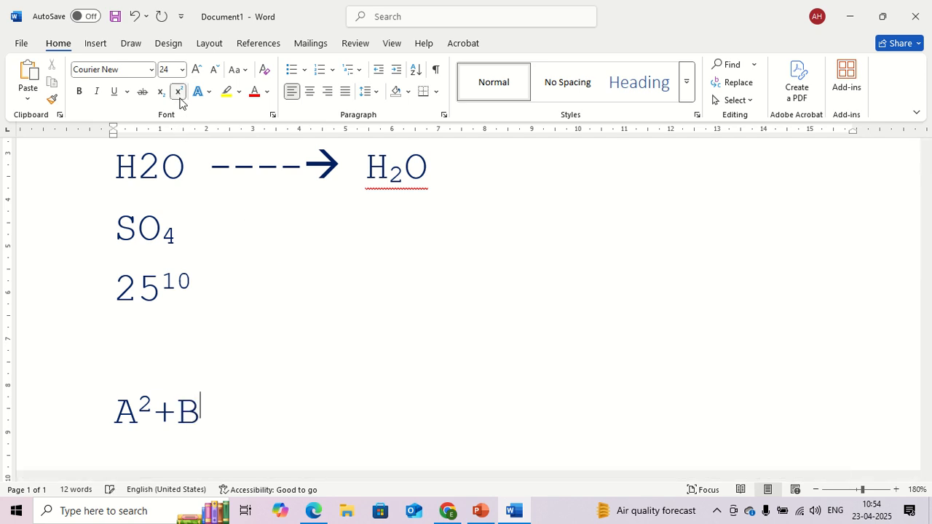
type("2")
left_click(178, 91)
left_click(213, 91)
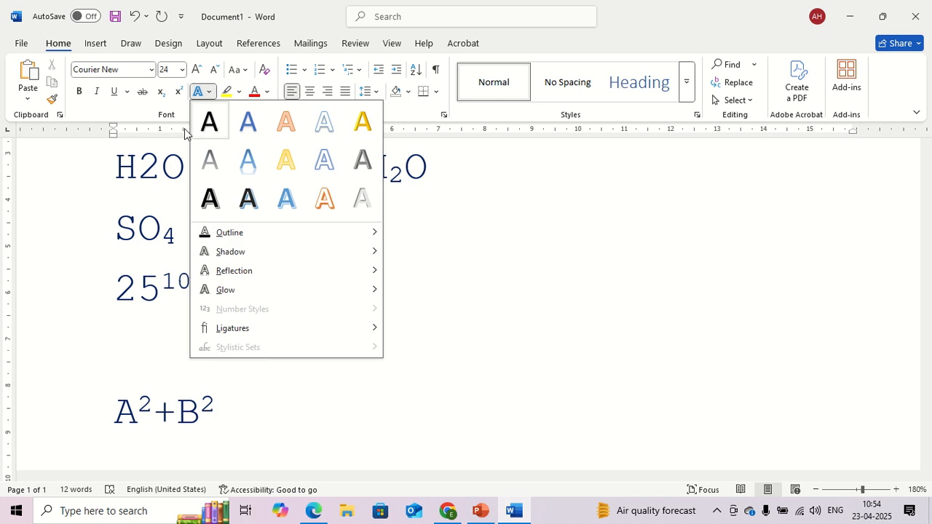
left_click(152, 110)
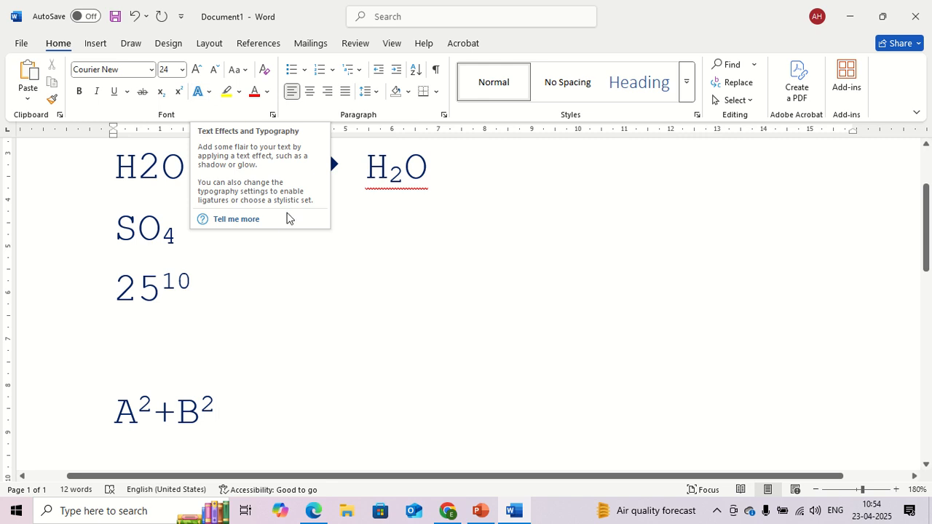
Step: Write "A NOUN IS THE PERSON" on the blank line below the computer sentence
scroll(341, 335, "up", 3)
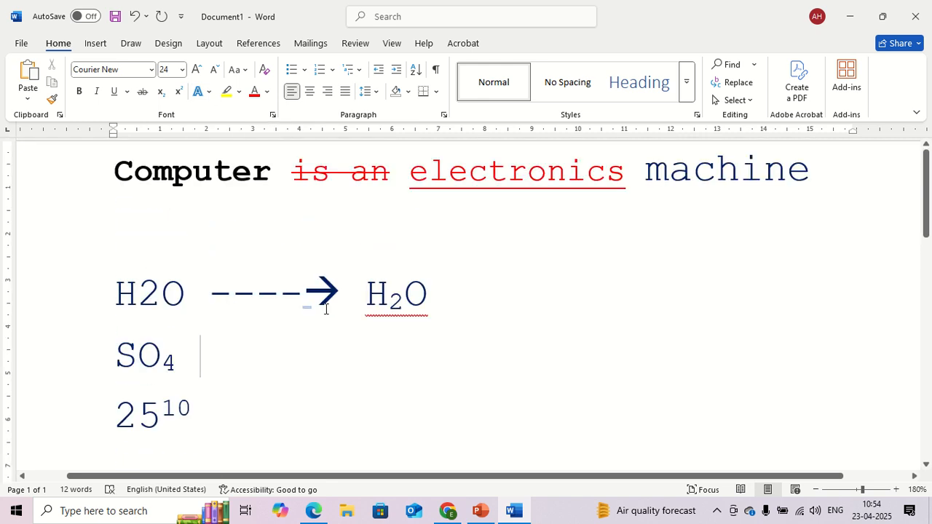
left_click(252, 230)
type("A NOUSE")
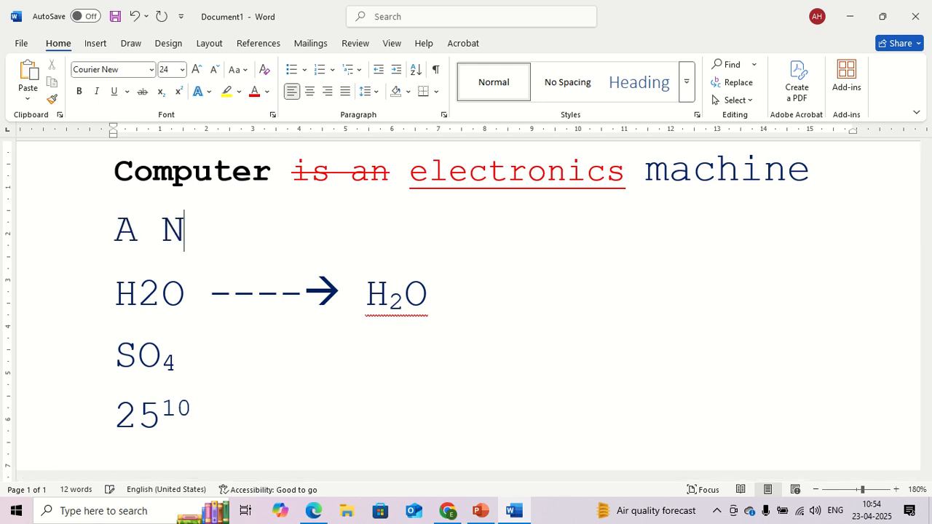
key("BackSpace")
key("BackSpace")
type("N IS THE")
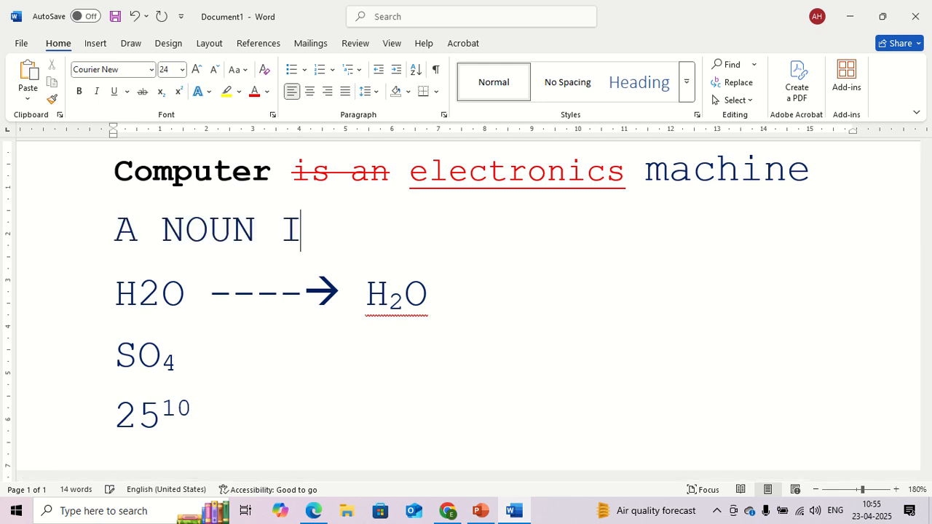
type("RSON O")
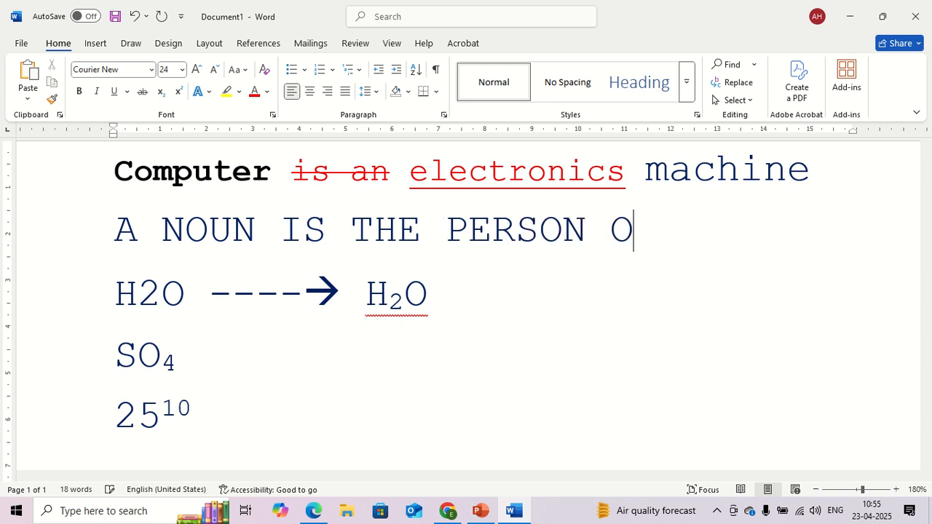
key("BackSpace")
Step: Complete the noun sentence with ", PLACE OR THINGS" directly after "PERSON"
type(". P")
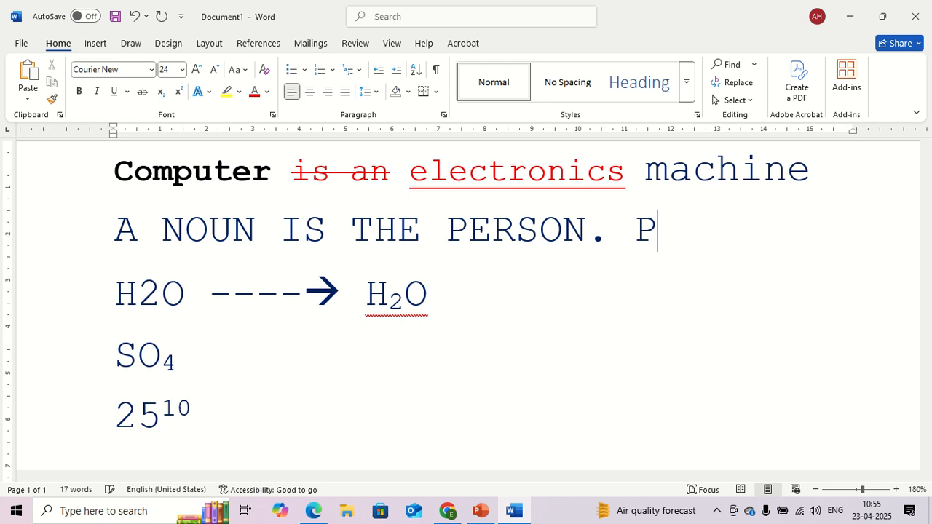
key("BackSpace")
key("BackSpace")
key("BackSpace")
type(", PLACE")
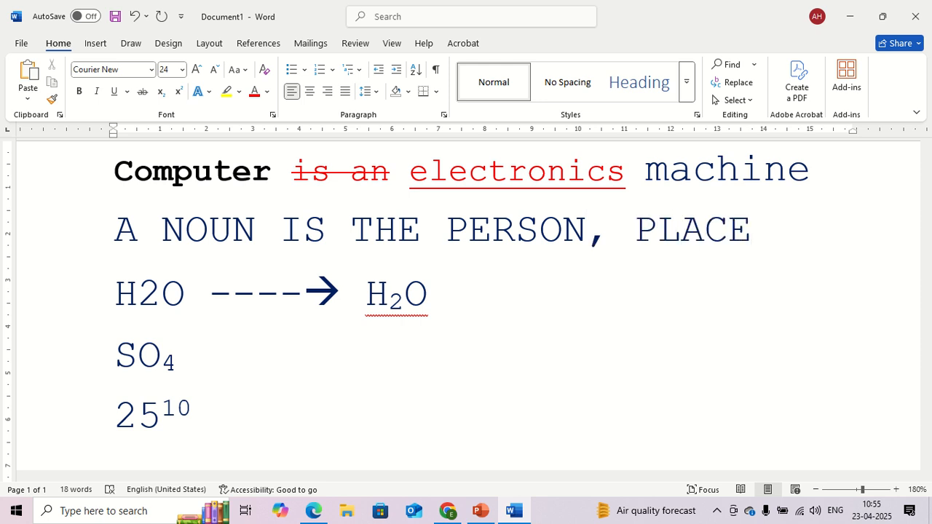
type(" OR THINGS")
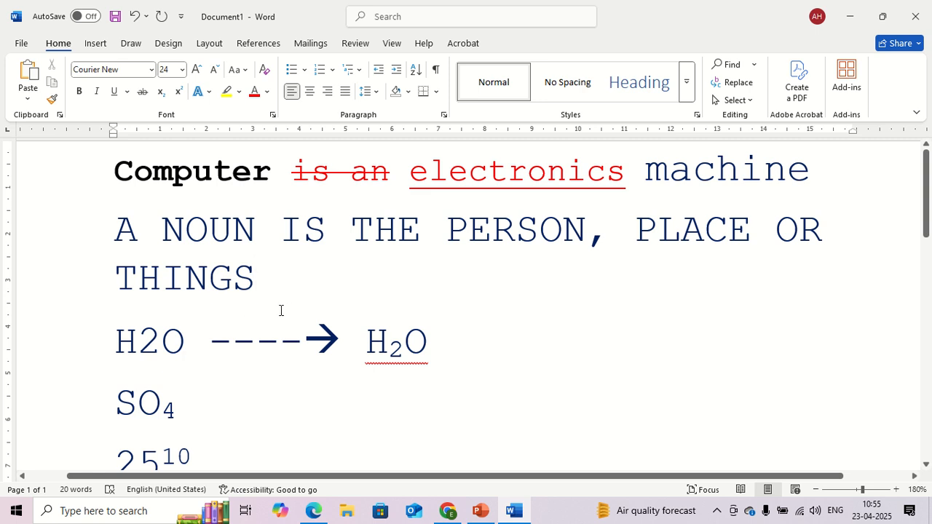
Step: Highlight "PERSON, PLACE OR THINGS" in the noun sentence with bright green
left_click_drag(269, 276, 183, 280)
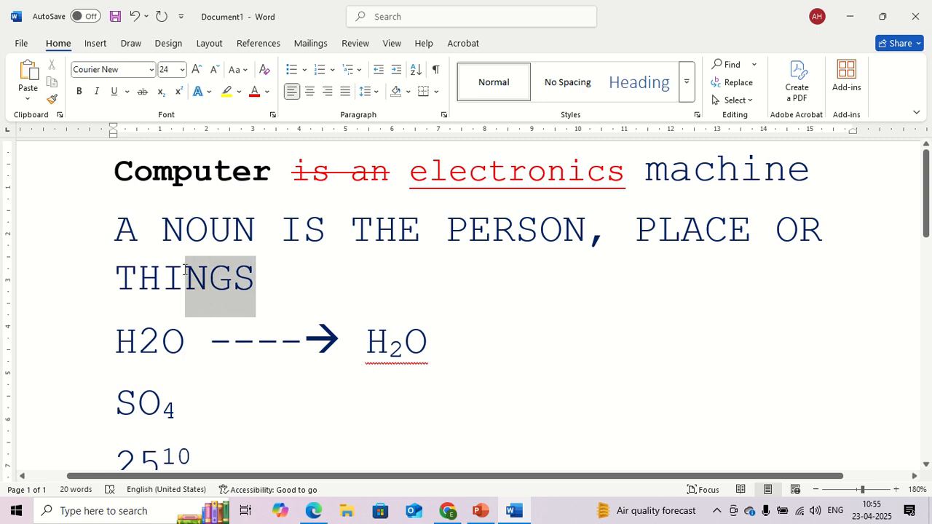
left_click(318, 284)
left_click_drag(450, 230, 265, 283)
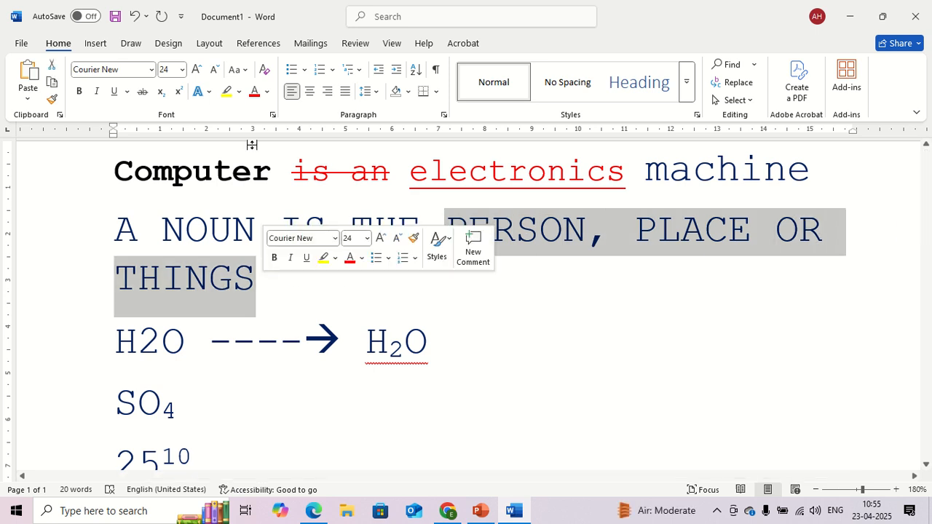
left_click(239, 92)
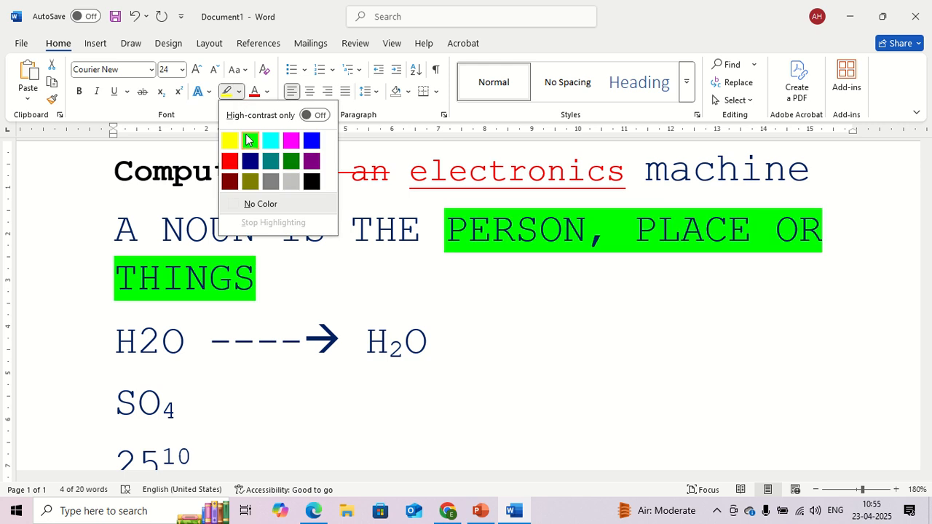
left_click(249, 141)
left_click(299, 257)
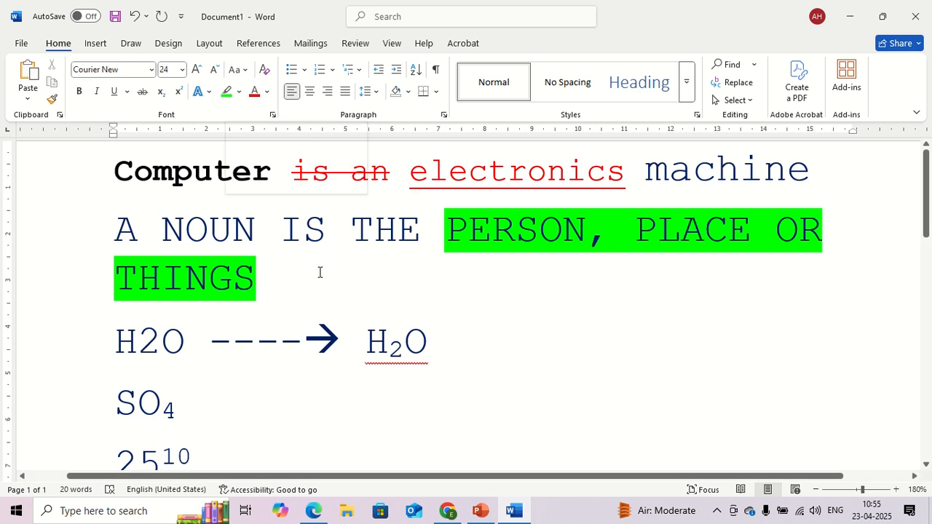
Step: Change the case of the computer sentence and the noun sentence to lowercase
left_click_drag(285, 290, 124, 195)
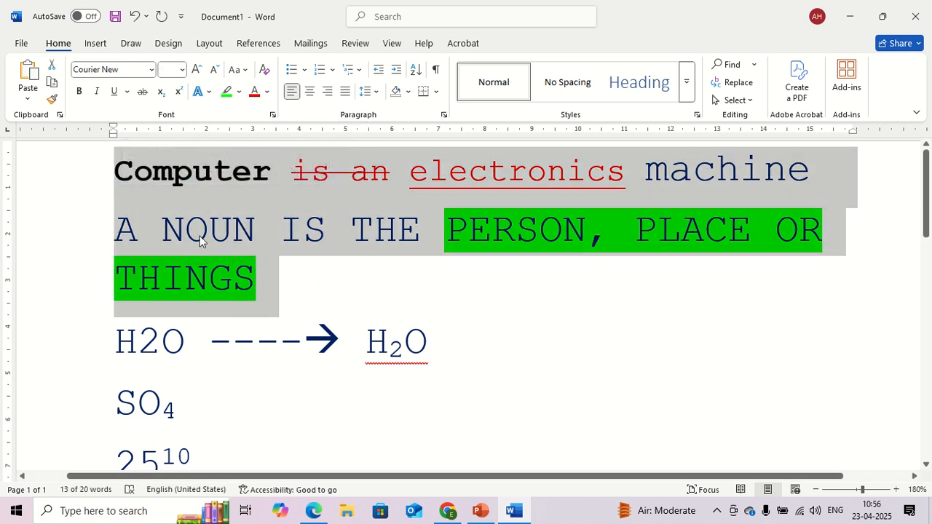
left_click(235, 69)
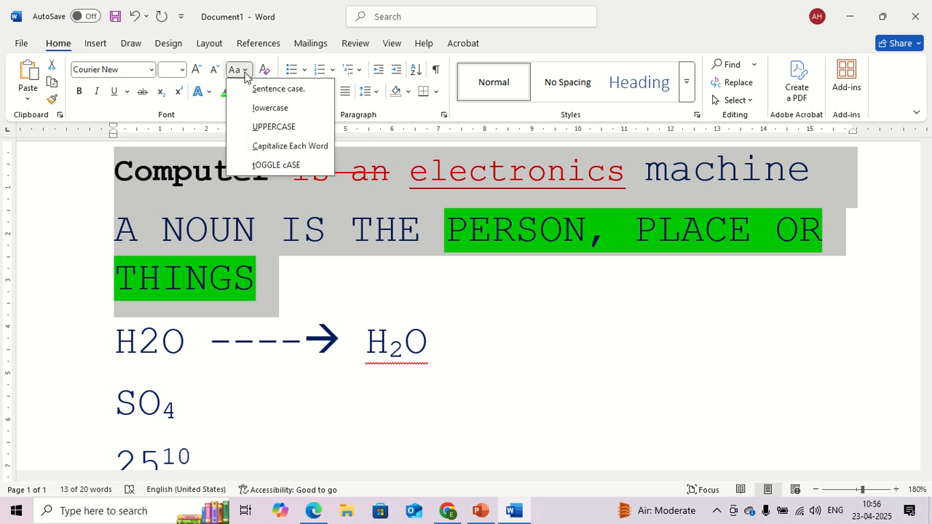
left_click(270, 108)
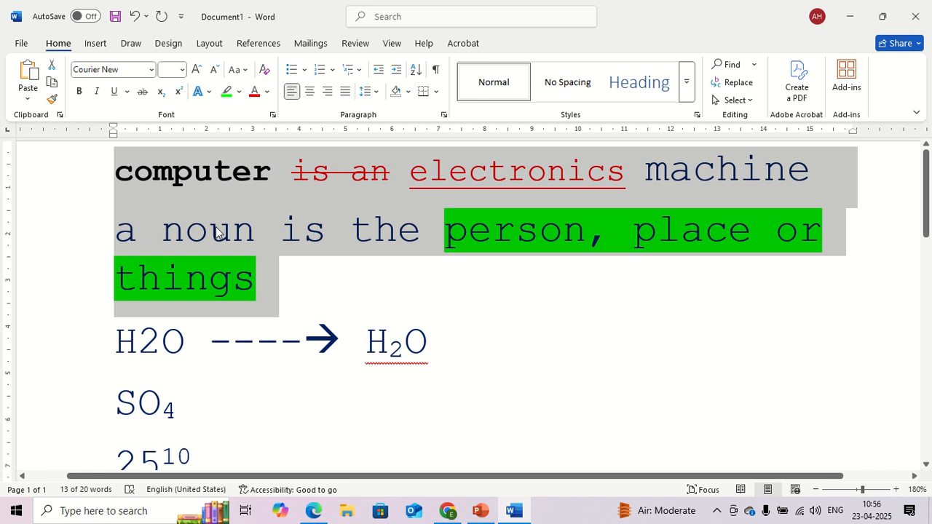
left_click(289, 280)
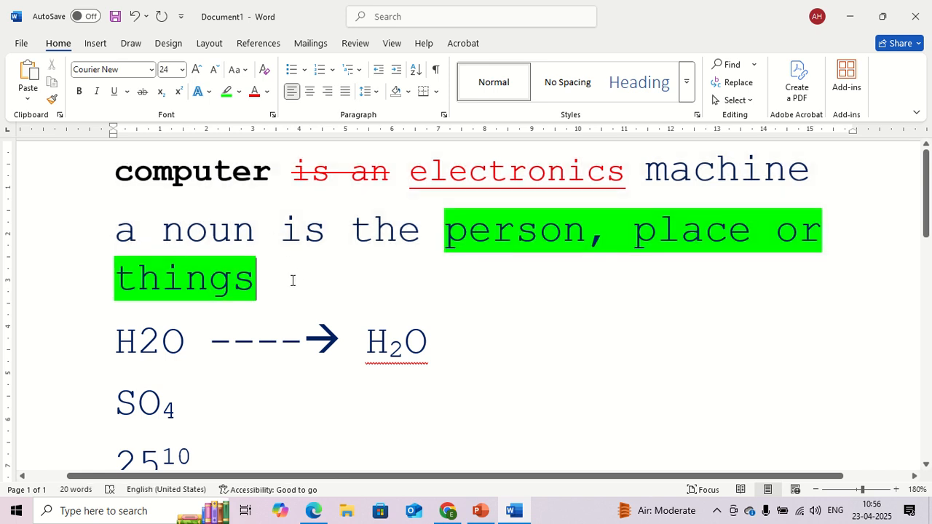
Step: Insert four line breaks after "things" to separate the two sentences from the formulas below
key("Return")
key("Return")
key("Return")
key("Return")
key("Return")
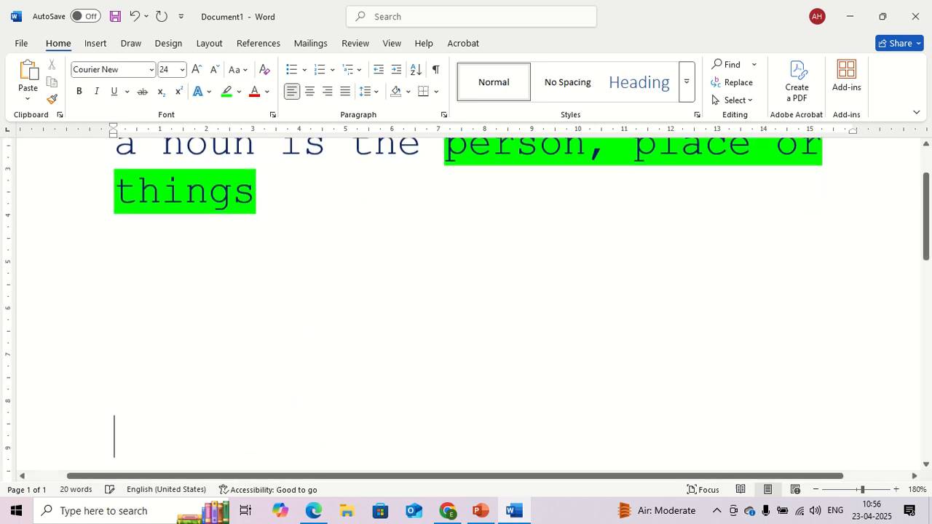
Step: Change the case of the computer and noun sentences to UPPERCASE and then to Capitalize Each Word
scroll(422, 279, "up", 3)
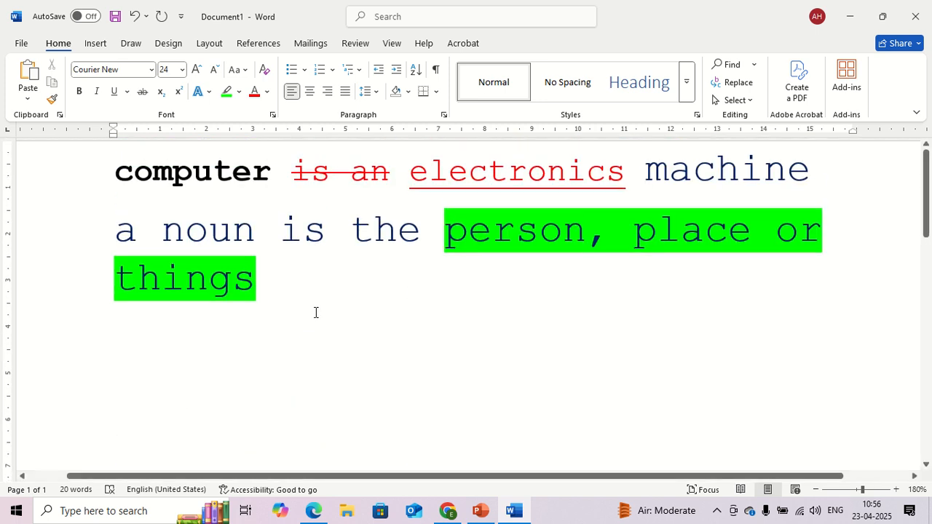
left_click_drag(316, 313, 18, 145)
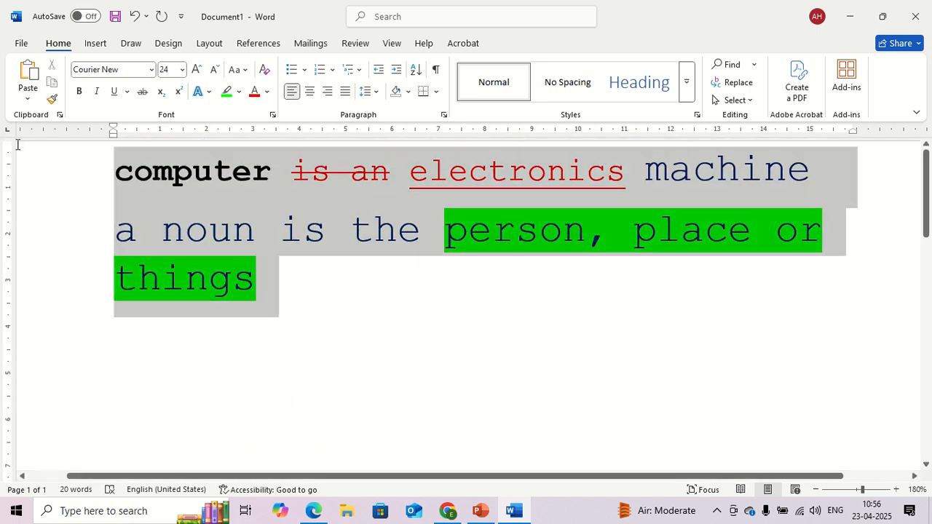
left_click(239, 70)
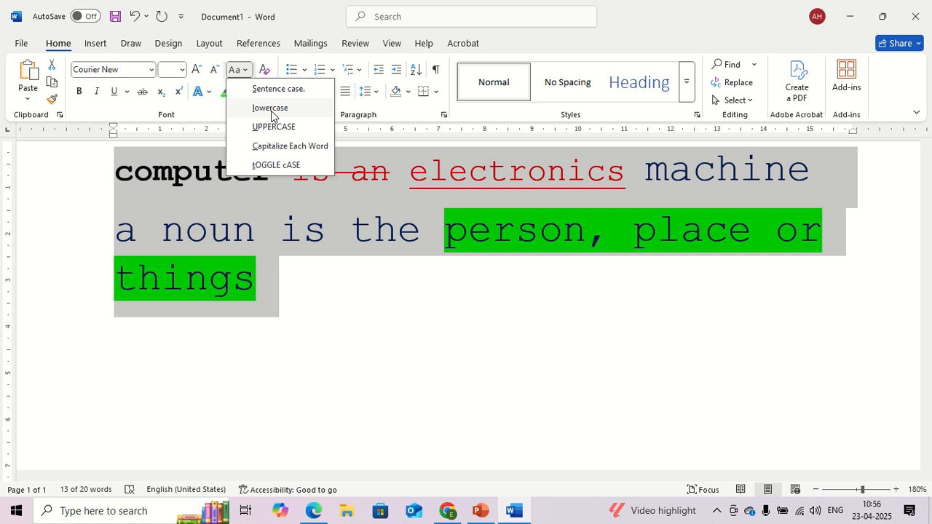
left_click(294, 128)
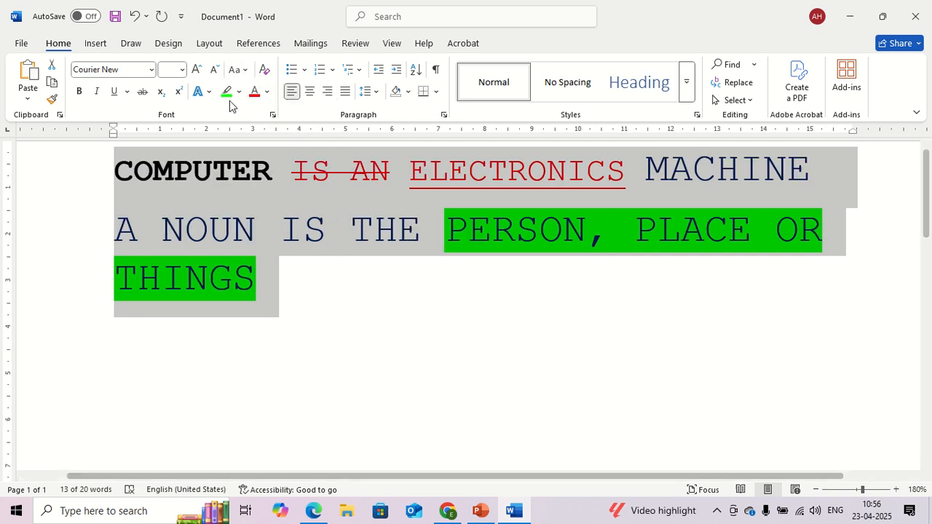
left_click(235, 69)
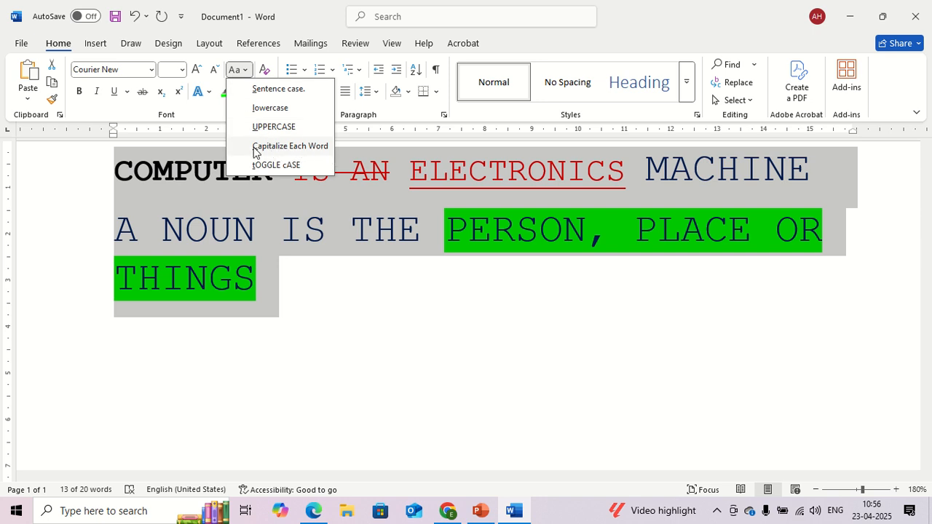
left_click(305, 149)
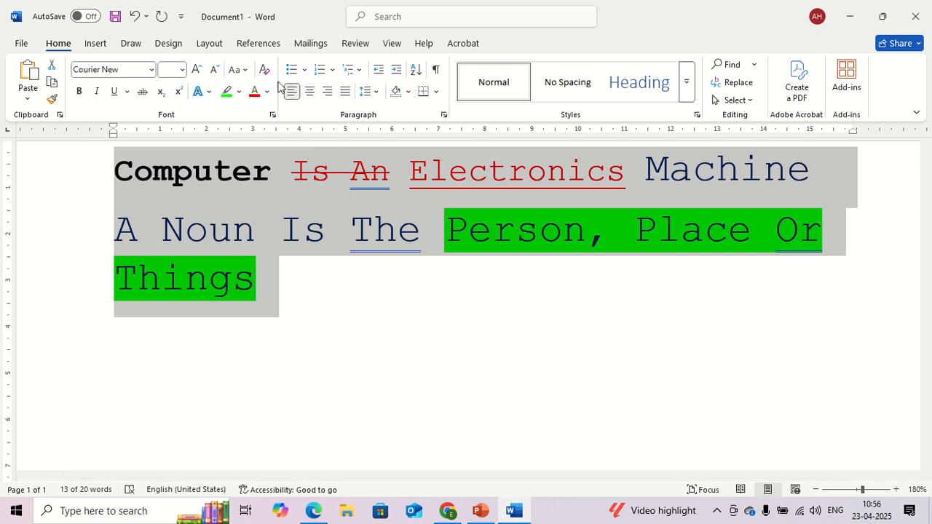
Step: Apply tOGGLE cASE to the two sentences, and finish by setting them to Sentence case
left_click(243, 71)
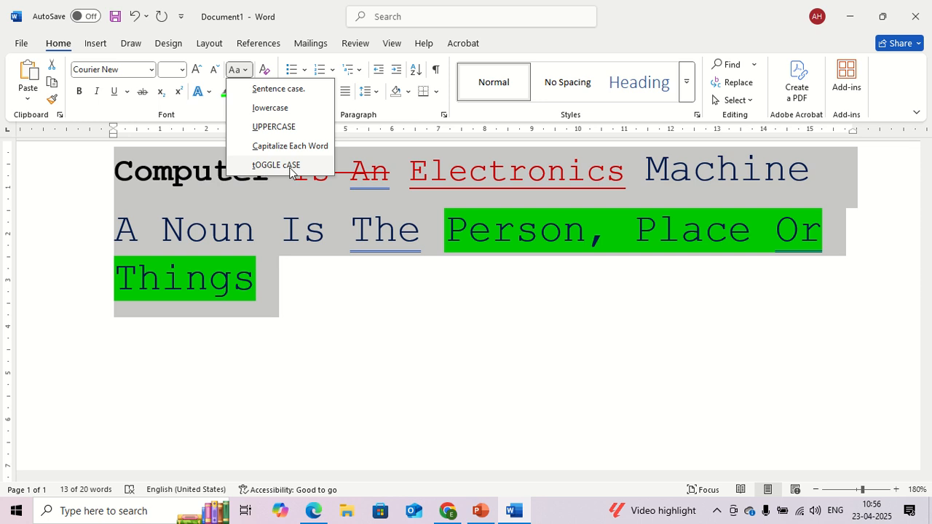
left_click(291, 170)
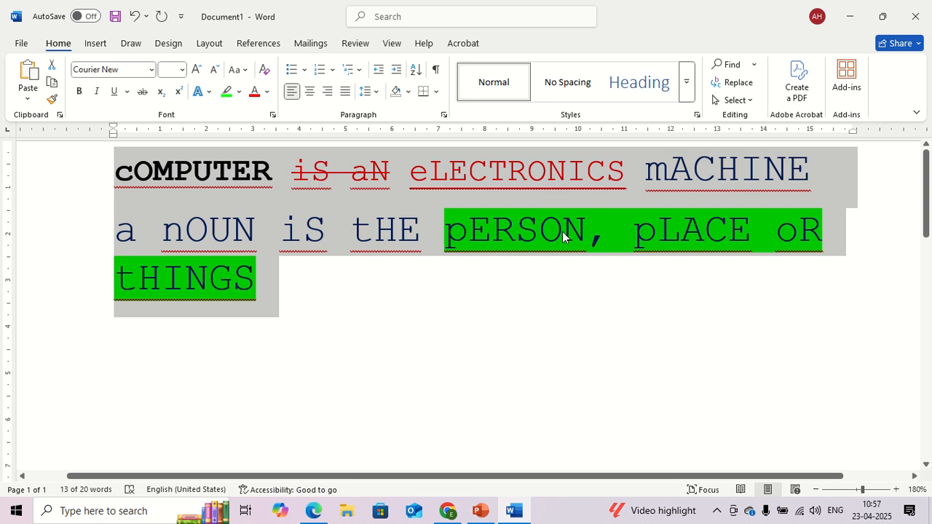
left_click(238, 70)
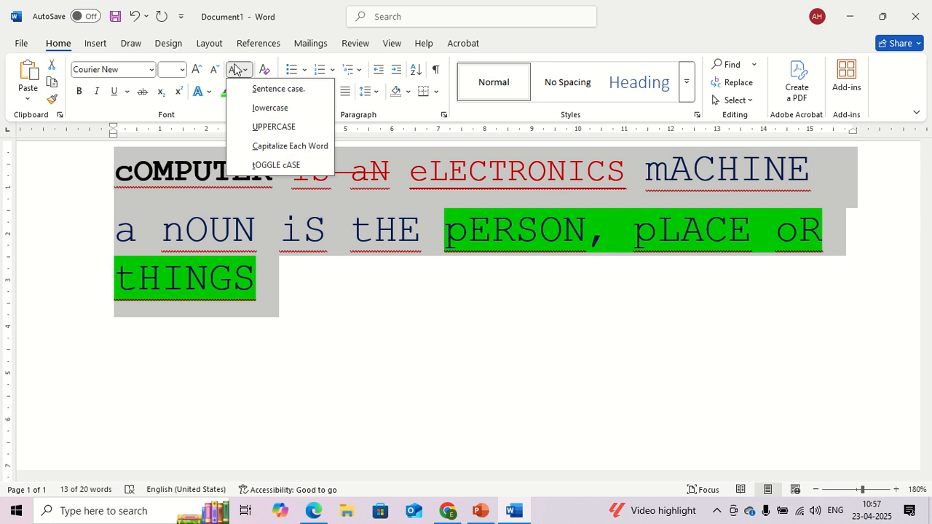
left_click(275, 90)
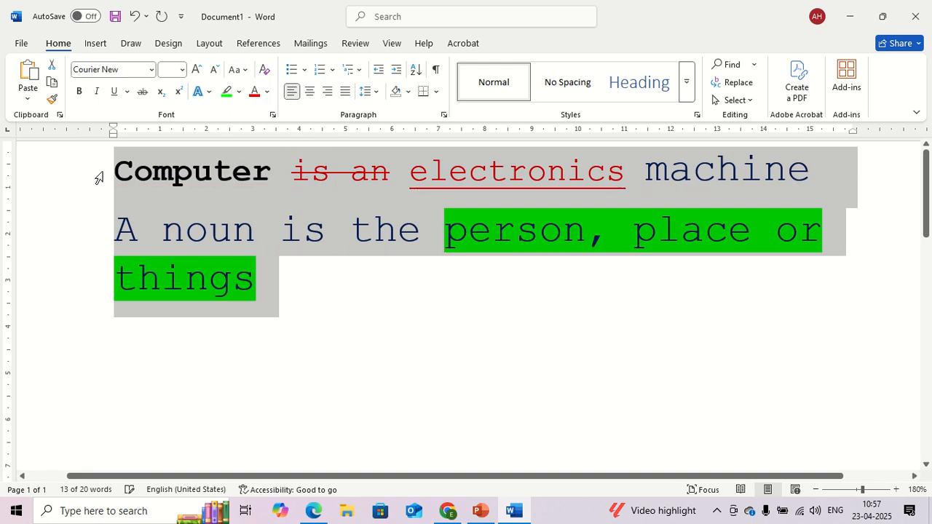
left_click(135, 177)
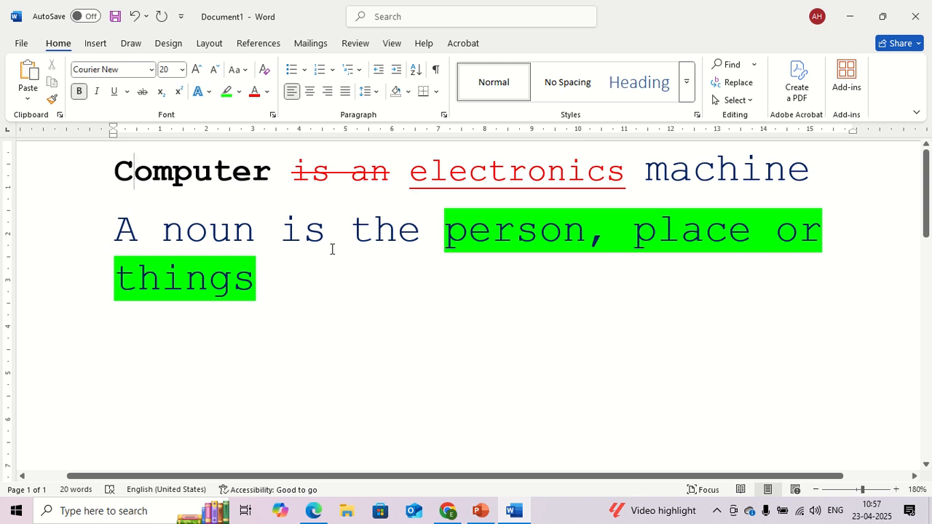
Step: Clear all formatting from the computer and noun sentences
left_click_drag(322, 294, 11, 131)
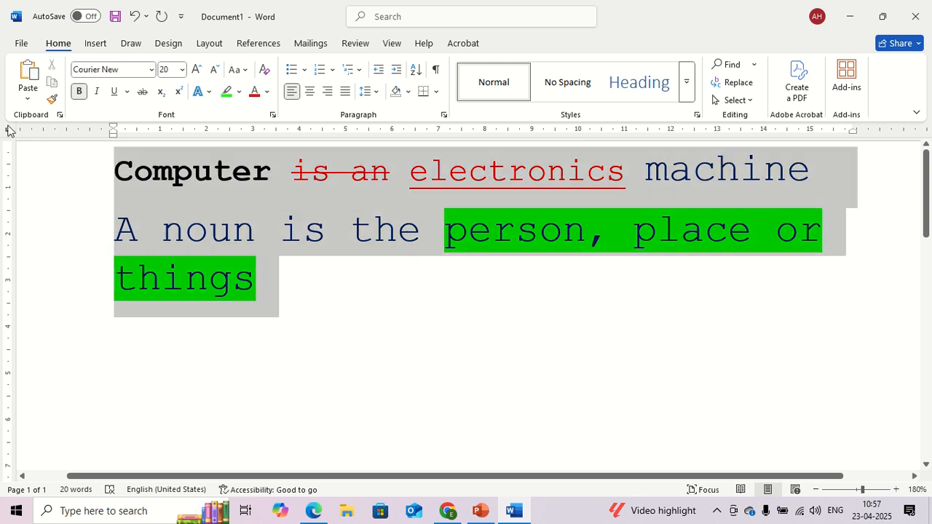
left_click(233, 68)
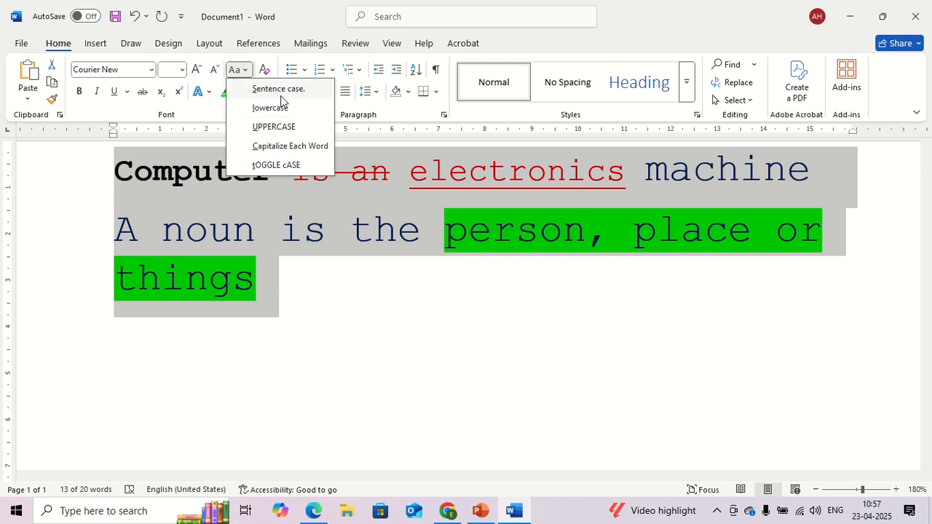
left_click(97, 138)
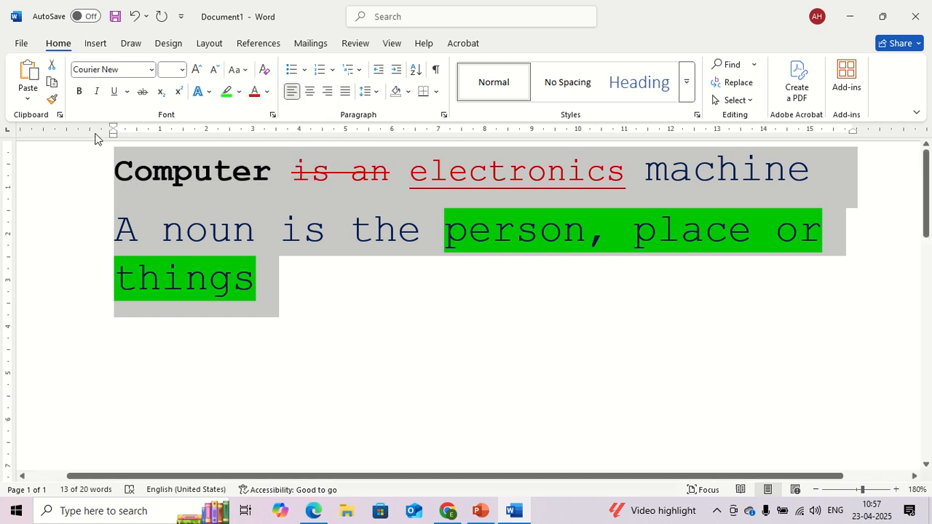
left_click(264, 70)
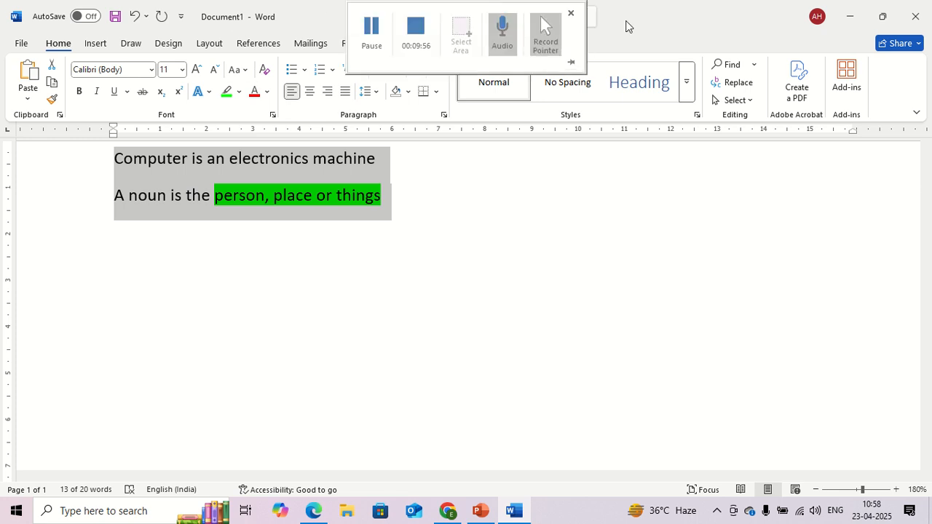
left_click_drag(639, 24, 658, 64)
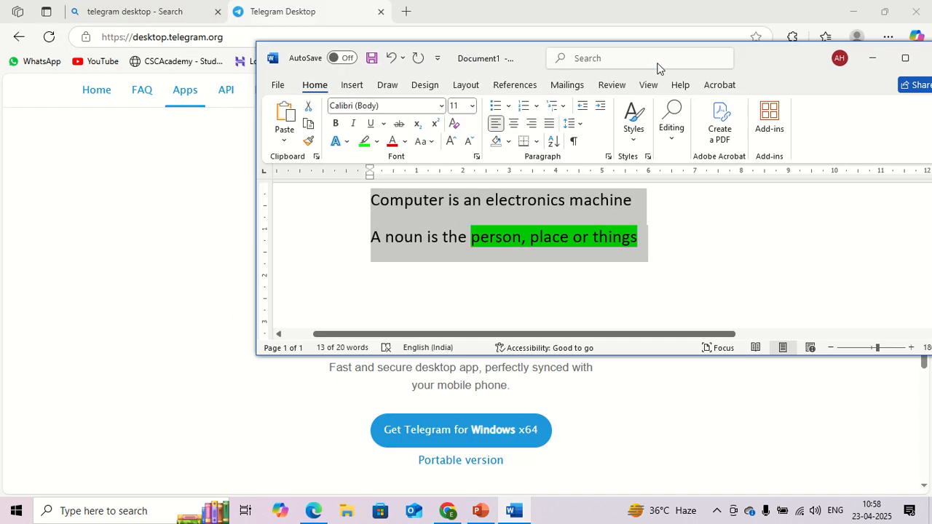
double_click(752, 56)
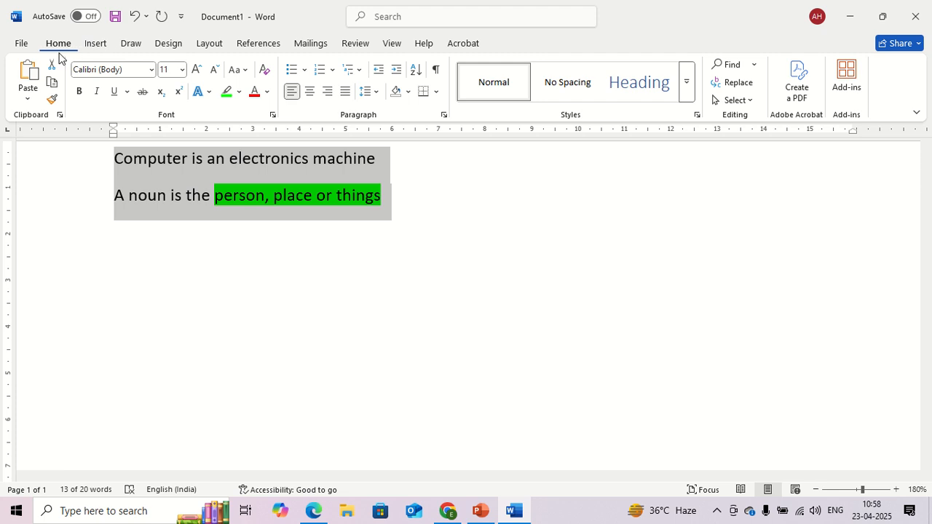
left_click(102, 44)
left_click(138, 46)
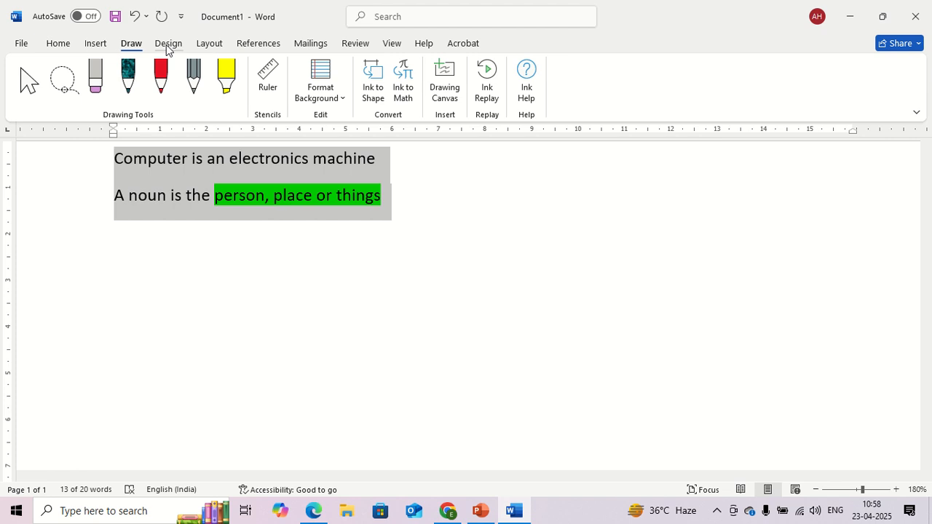
left_click(166, 43)
left_click(210, 43)
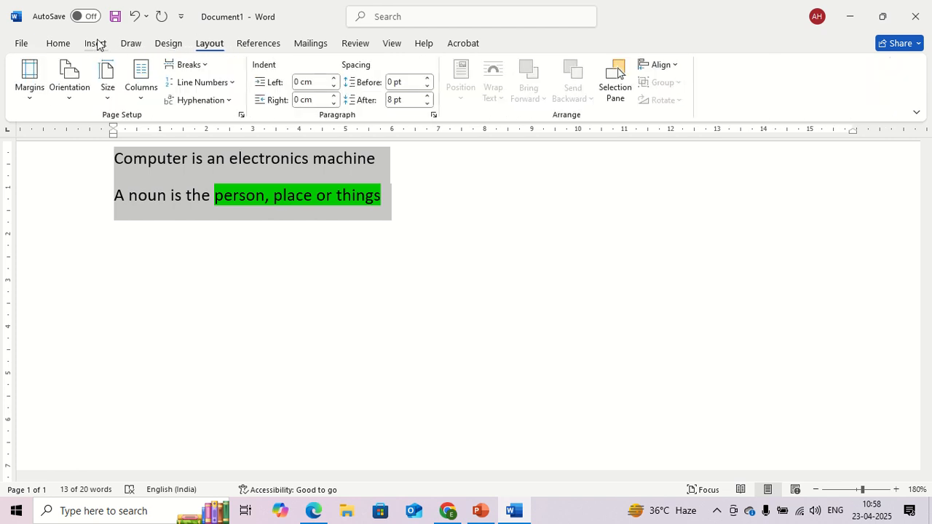
left_click(52, 43)
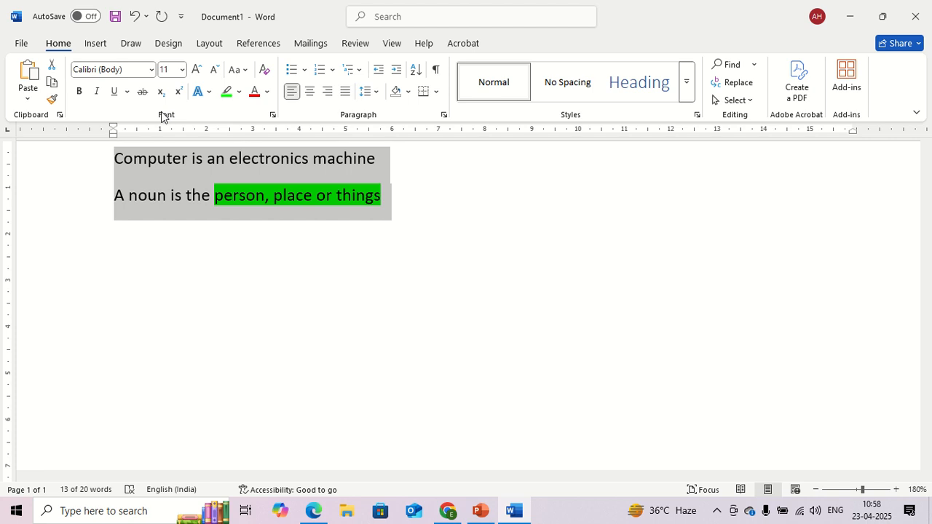
mouse_move(884, 6)
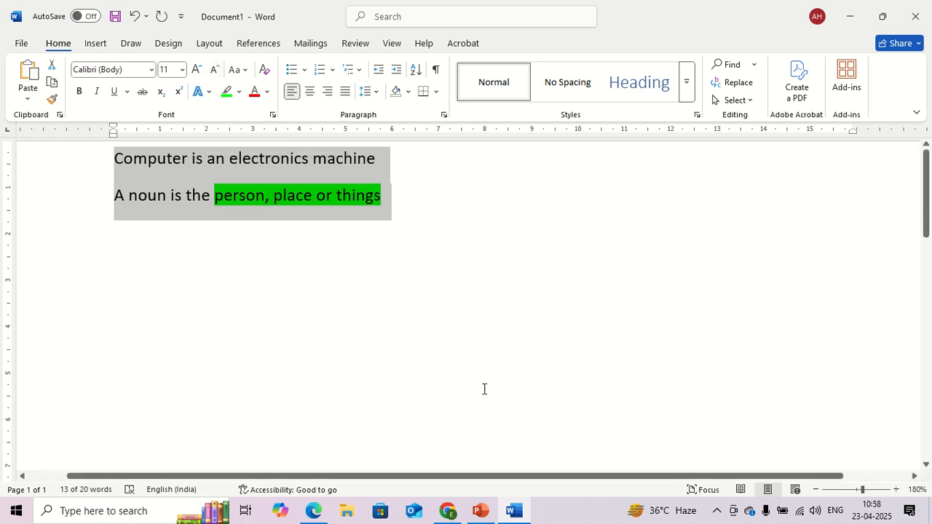
mouse_move(438, 5)
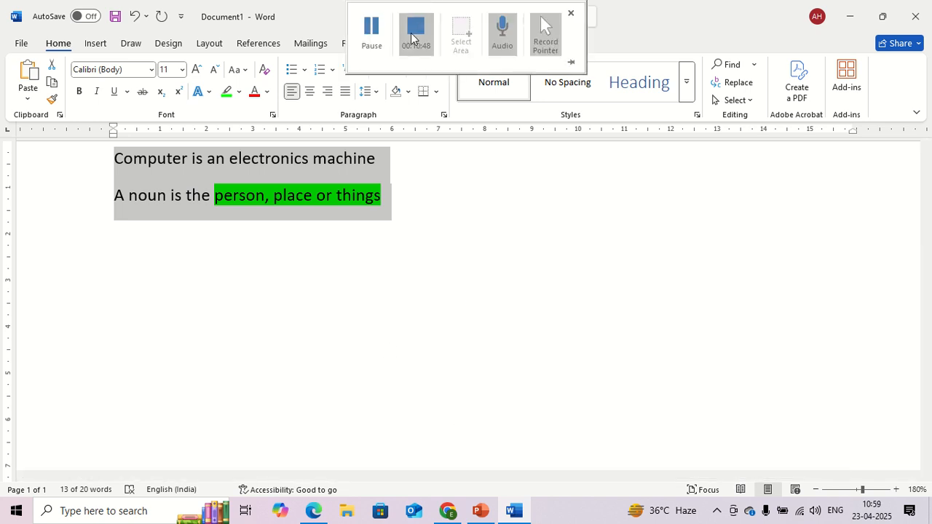
left_click(370, 44)
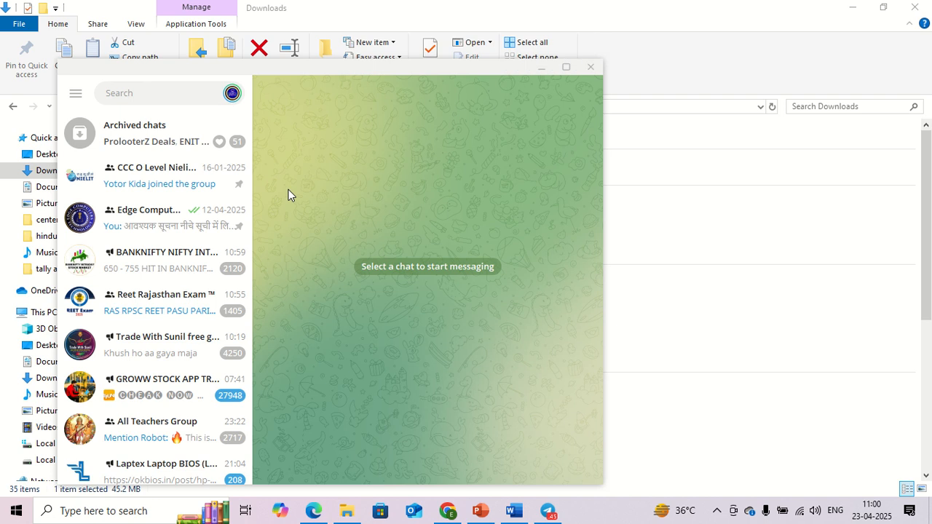
Step: Open the Edge Computers group in Telegram, maximize the window and view the group's information
left_click(169, 226)
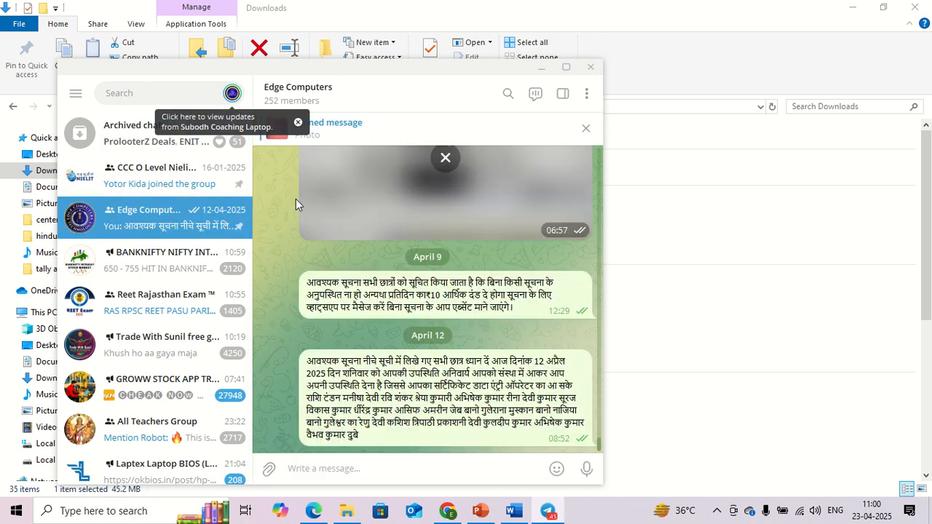
left_click(563, 69)
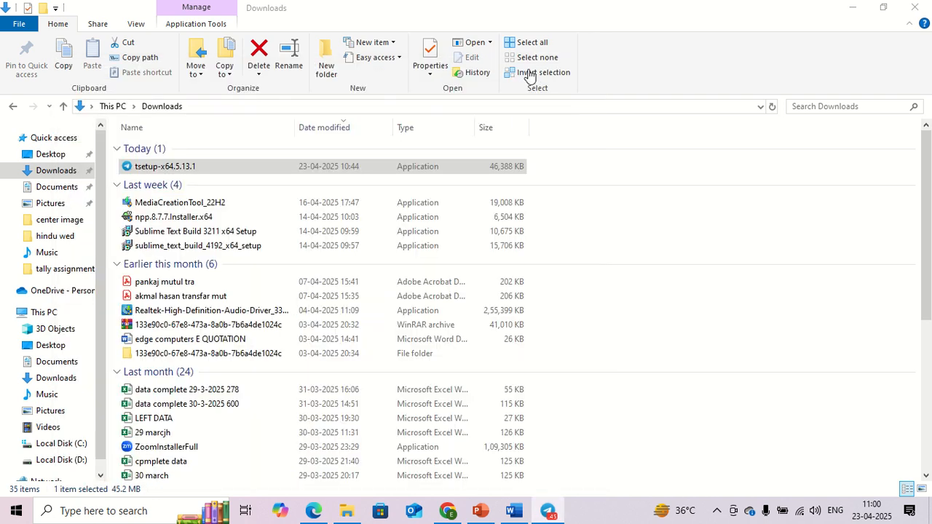
left_click(383, 29)
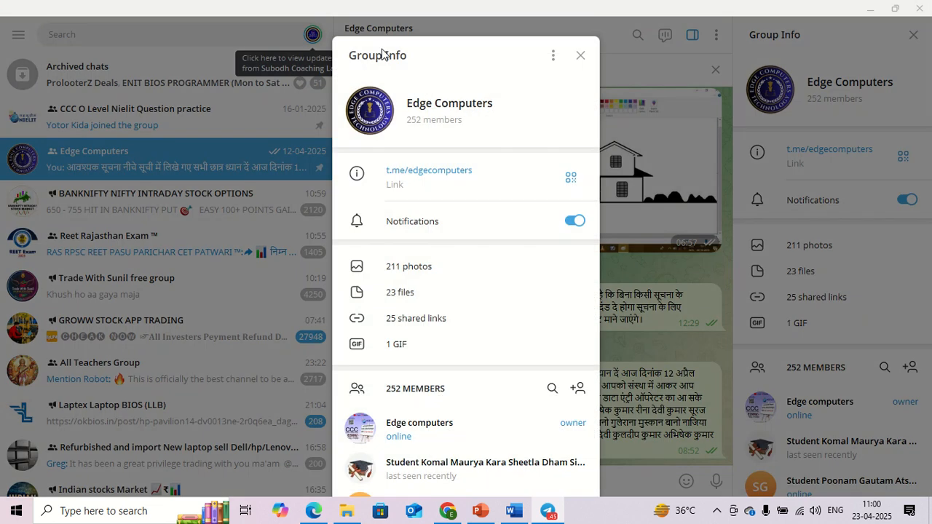
Step: Find and view the formatted sample paragraph image among the Edge Computers group's shared photos, and switch back to the Word document
scroll(410, 284, "down", 3)
scroll(414, 277, "up", 3)
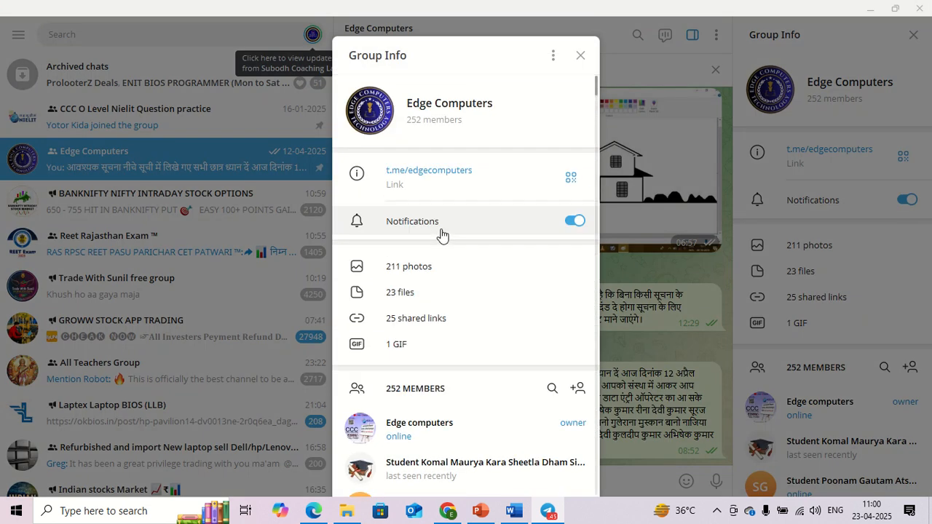
left_click(462, 268)
scroll(431, 248, "down", 3)
scroll(432, 240, "down", 20)
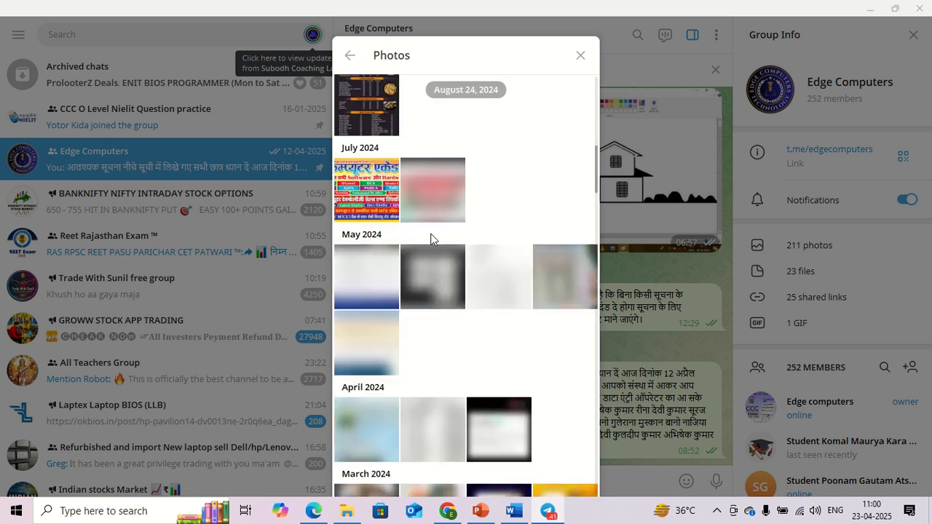
scroll(431, 240, "down", 10)
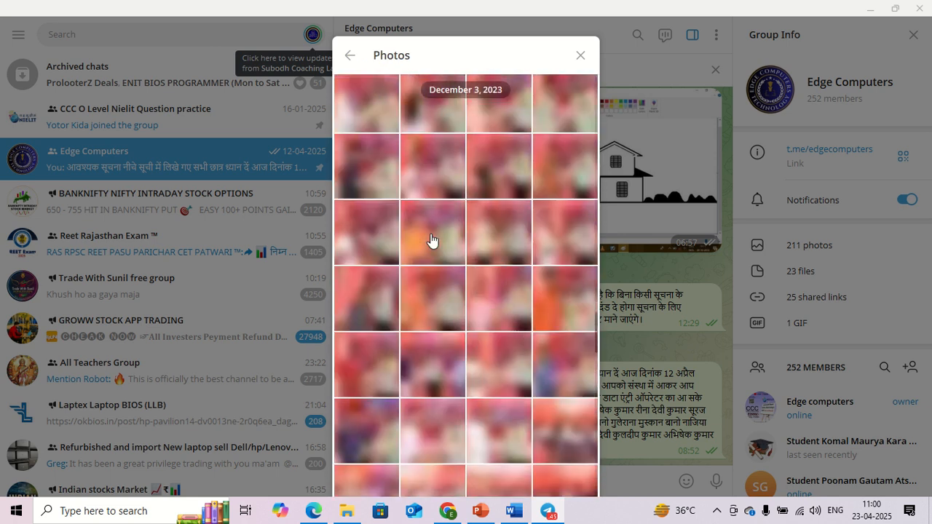
scroll(431, 240, "down", 5)
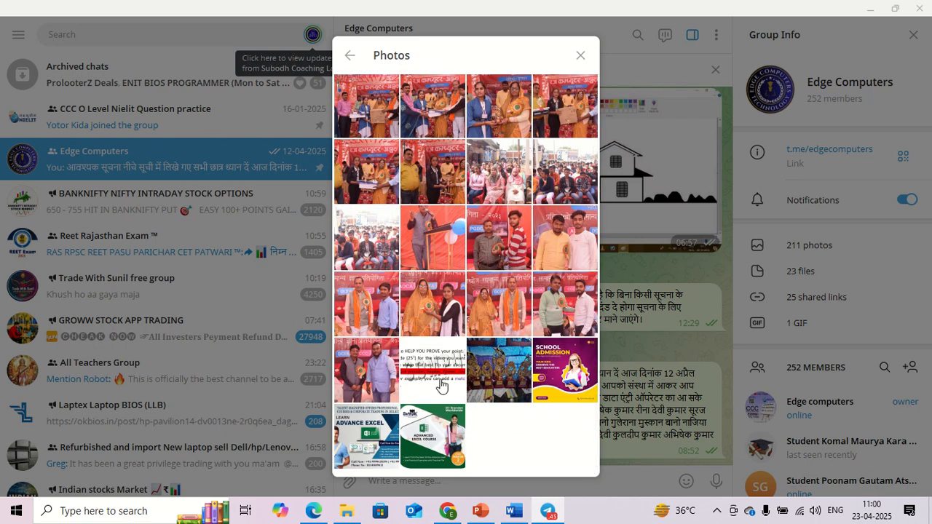
left_click(439, 385)
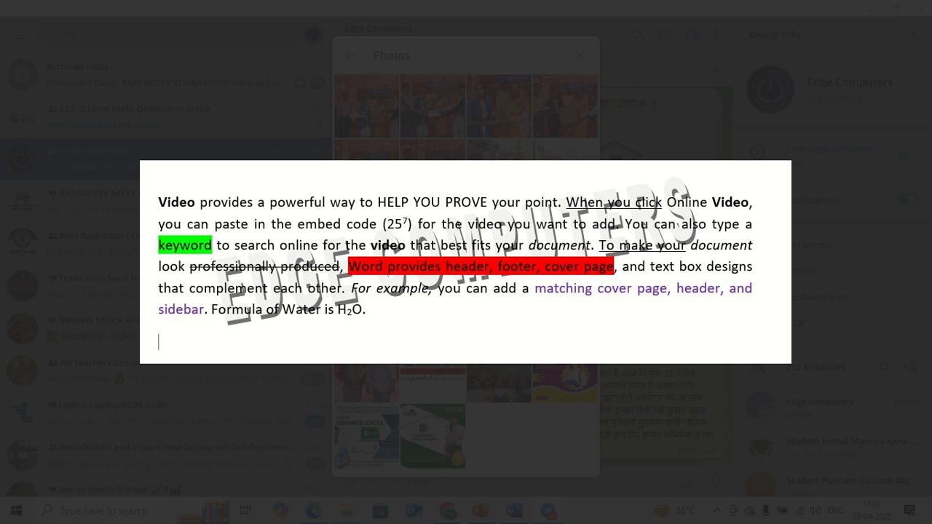
left_click(399, 388)
left_click(514, 510)
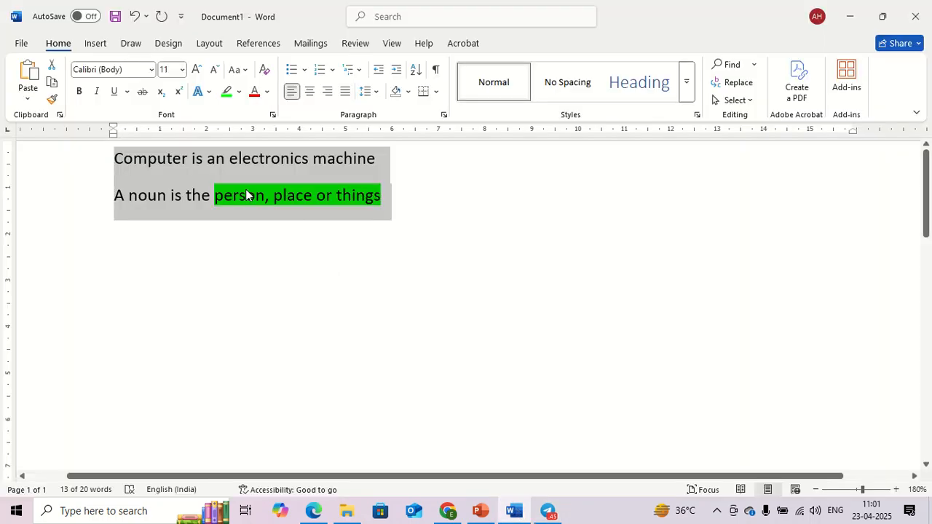